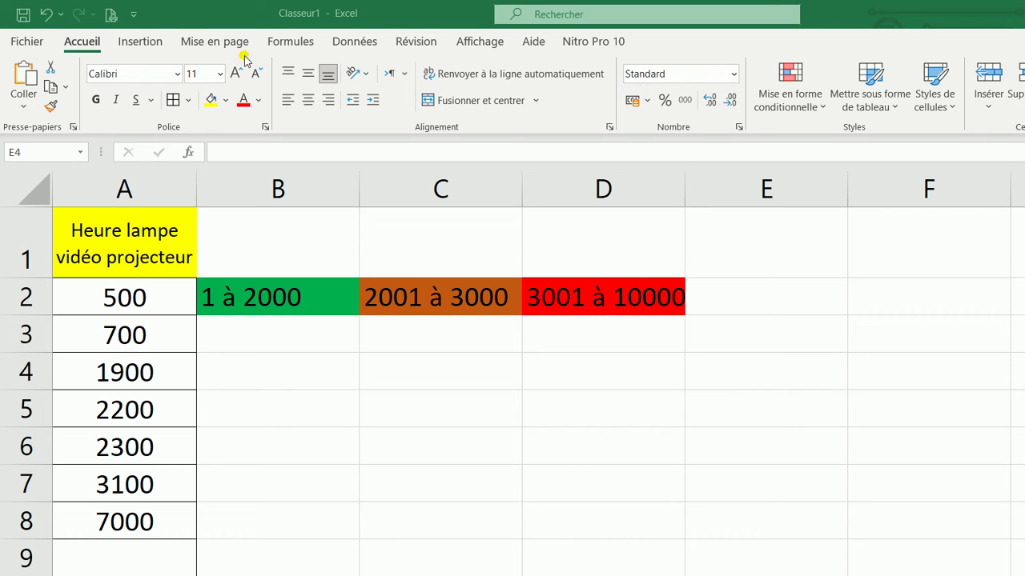
Look over the first lamp-hour value 500 and the green legend cell B2.
{"action": "left_click", "coordinate": [77, 43]}
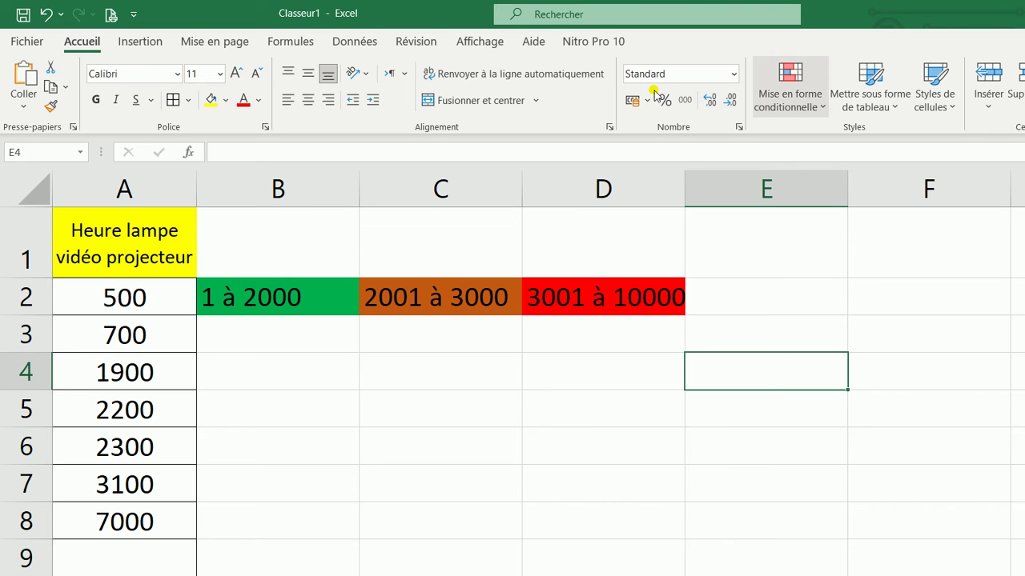
{"action": "left_click", "coordinate": [96, 237]}
{"action": "key", "text": "Return"}
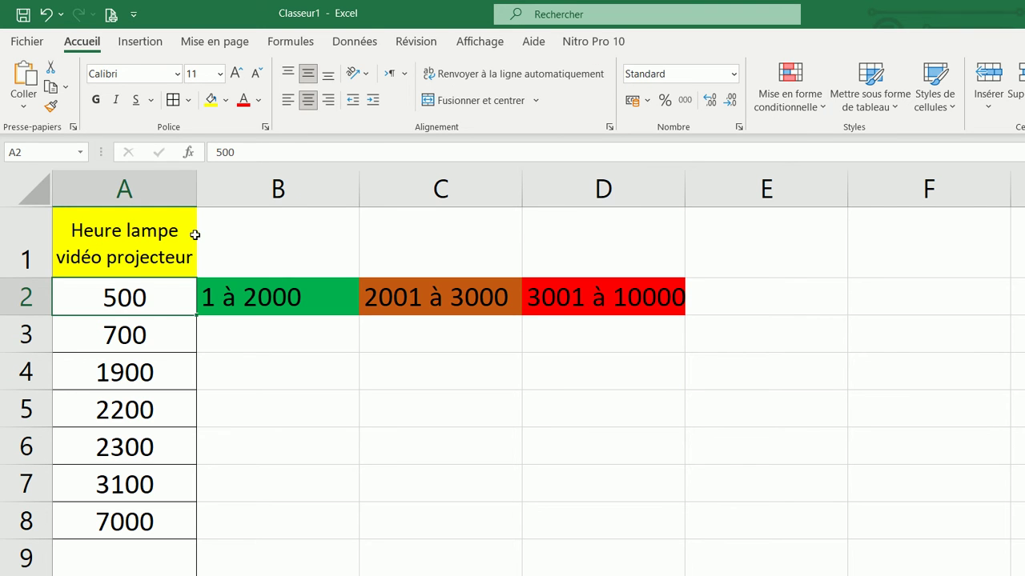
{"action": "key", "text": "Right"}
{"action": "key", "text": "Up"}
{"action": "key", "text": "Left"}
Compare the green, brown and red legend ranges with the values, then select the column A values.
{"action": "left_click_drag", "start_coordinate": [105, 298], "coordinate": [103, 560]}
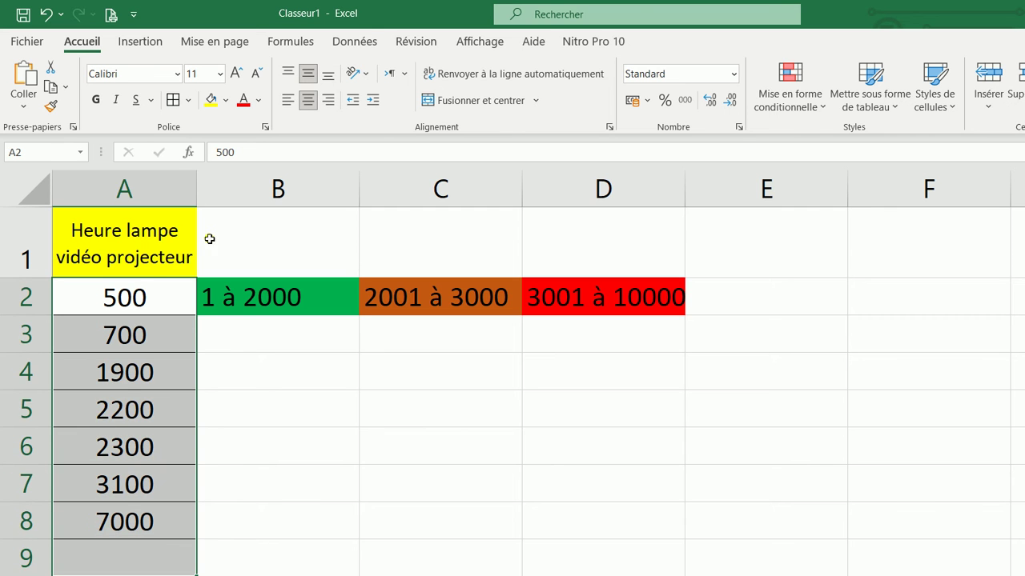
{"action": "key", "text": "Right"}
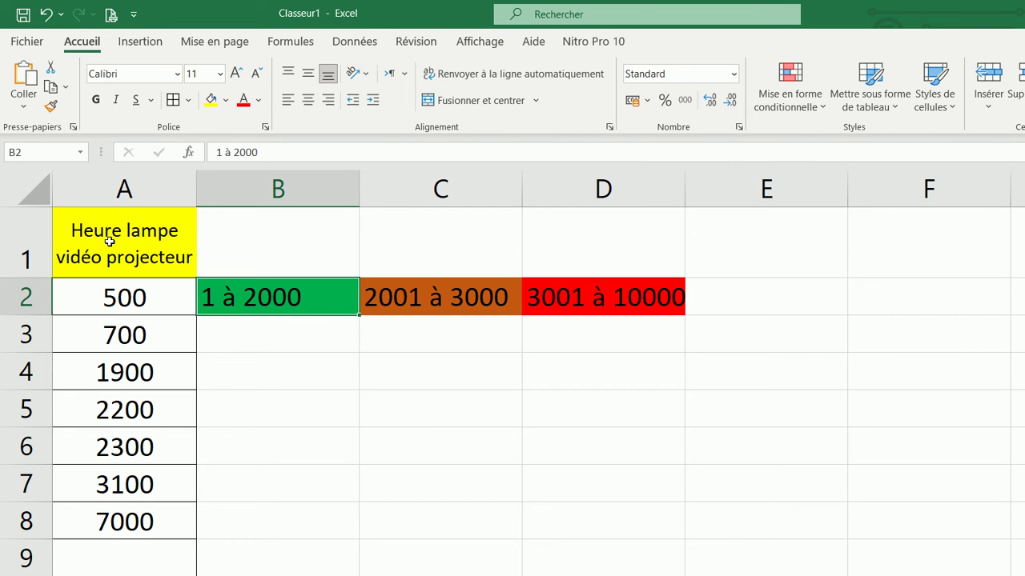
{"action": "left_click", "coordinate": [99, 299]}
{"action": "key", "text": "shift+Down"}
{"action": "key", "text": "shift+Down"}
{"action": "key", "text": "Right"}
{"action": "key", "text": "Right"}
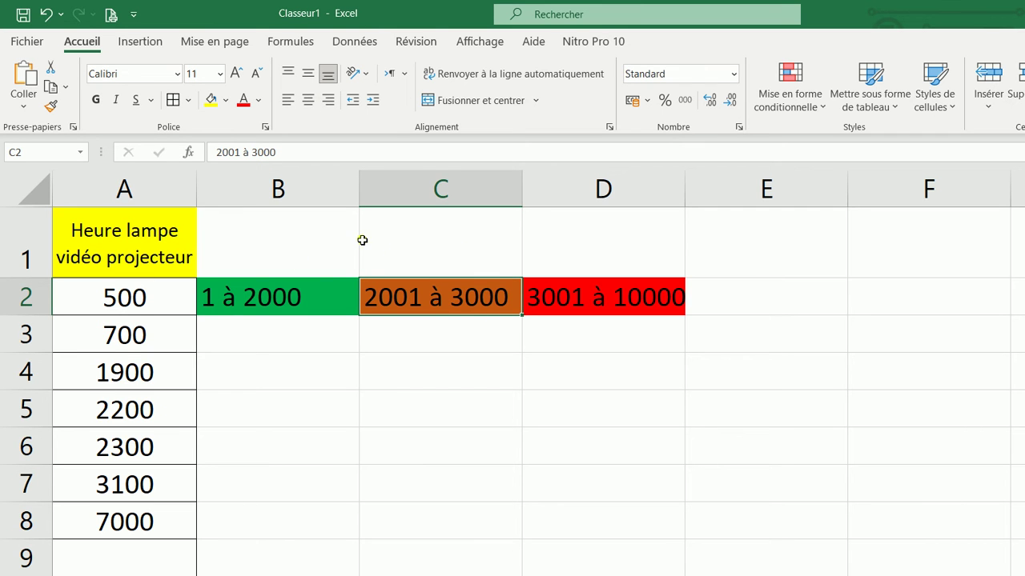
{"action": "key", "text": "Right"}
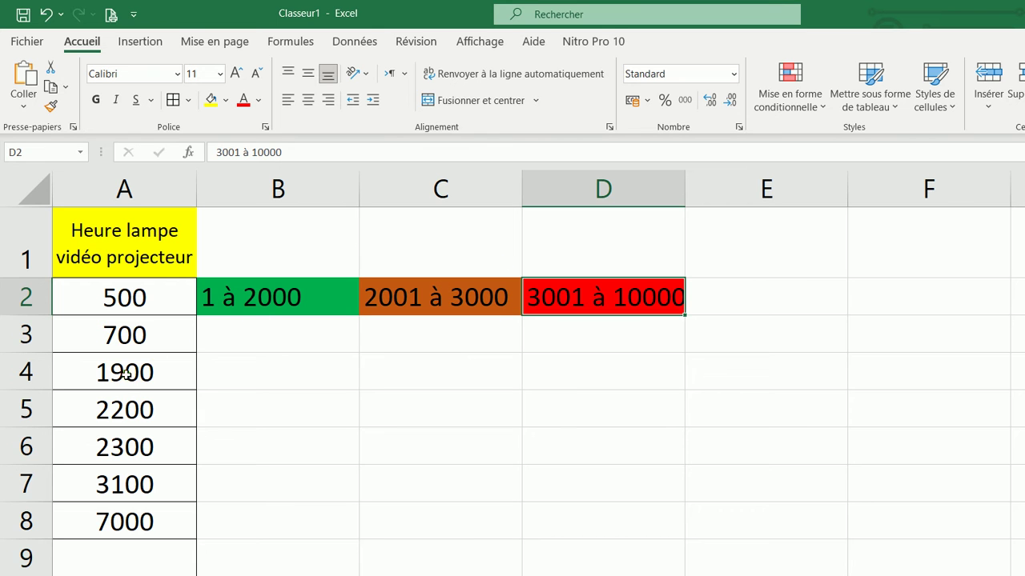
{"action": "left_click_drag", "start_coordinate": [127, 282], "coordinate": [94, 472]}
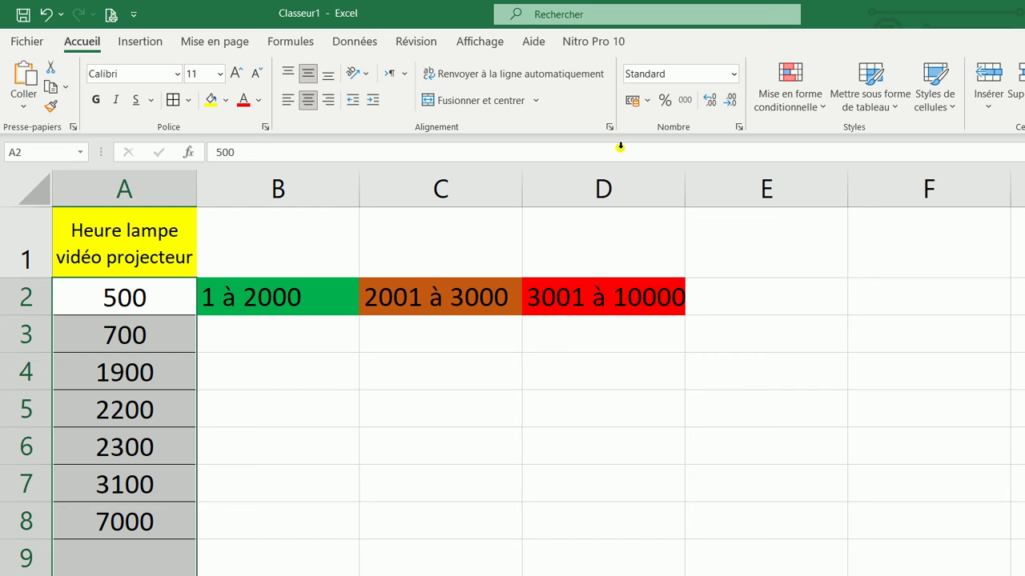
Start a new conditional formatting rule for cell values between 1 and 2000.
{"action": "left_click", "coordinate": [790, 94]}
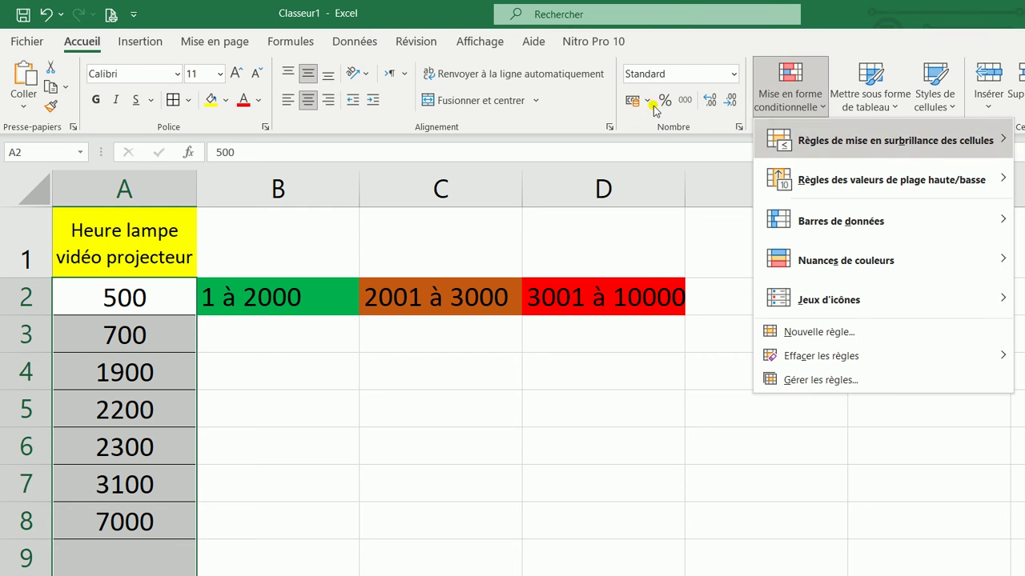
{"action": "key", "text": "Down"}
{"action": "key", "text": "Down"}
{"action": "key", "text": "Down"}
{"action": "key", "text": "Return"}
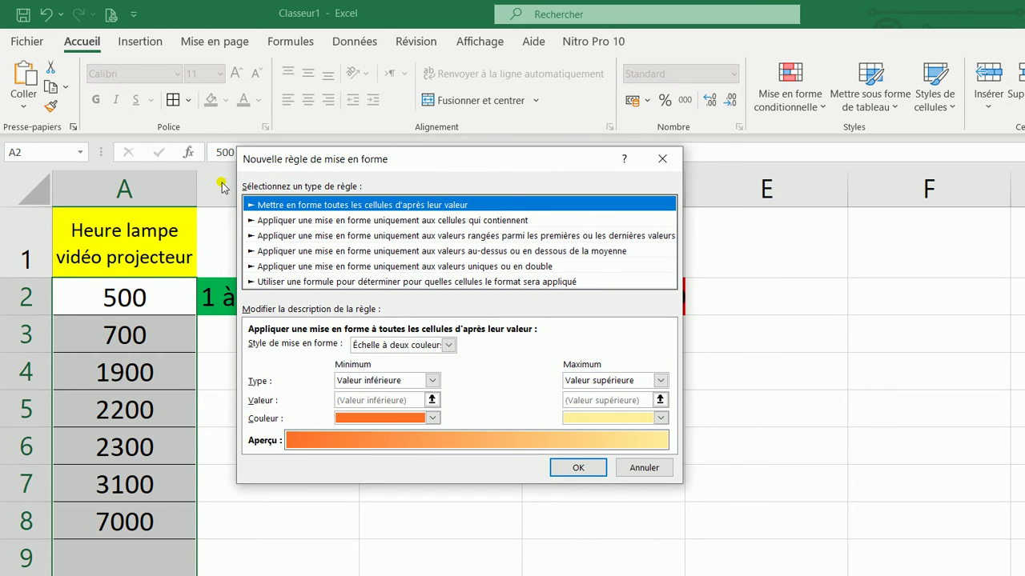
{"action": "key", "text": "Down"}
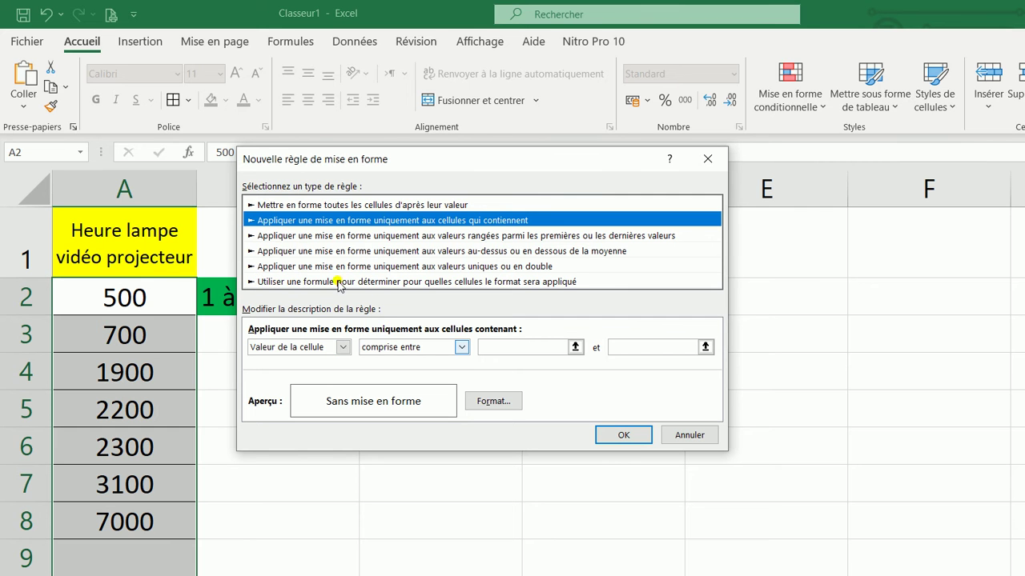
{"action": "left_click_drag", "start_coordinate": [398, 156], "coordinate": [530, 223]}
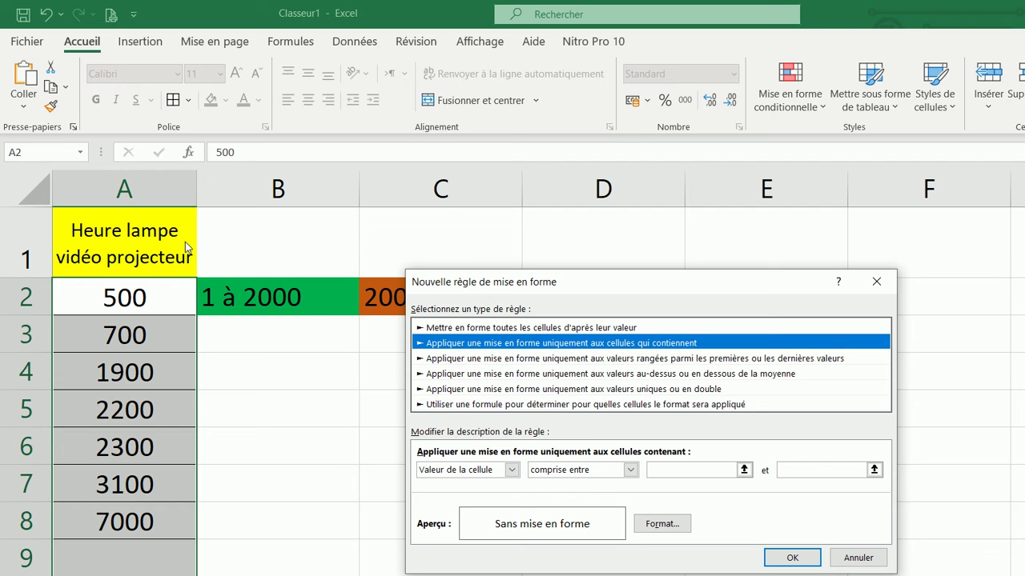
{"action": "left_click", "coordinate": [534, 373]}
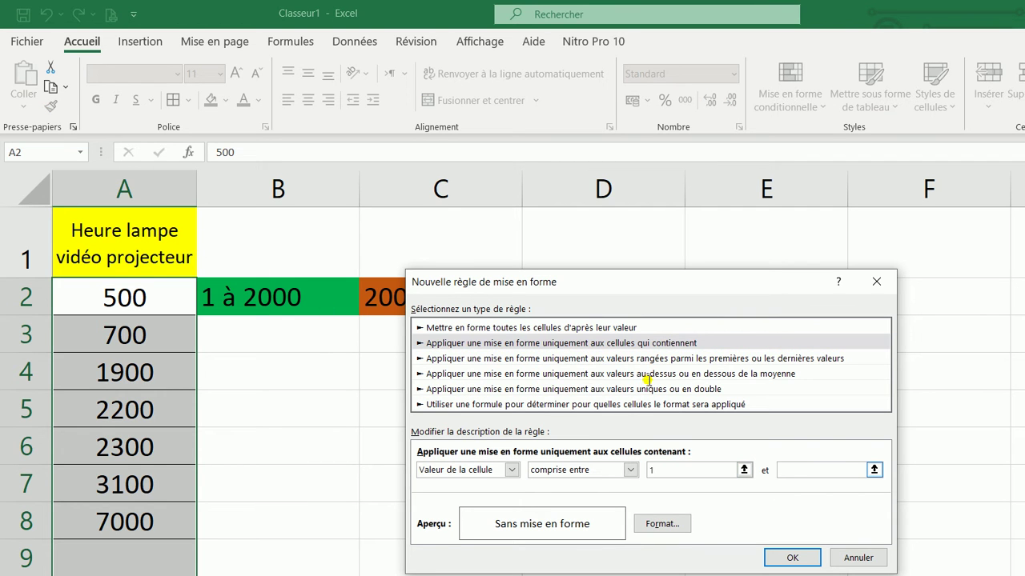
{"action": "left_click", "coordinate": [823, 470]}
{"action": "type", "text": "2000"}
{"action": "key", "text": "Tab"}
{"action": "key", "text": "Tab"}
Give the 1–2000 rule a green fill, apply it, and reselect the column A values.
{"action": "key", "text": "Return"}
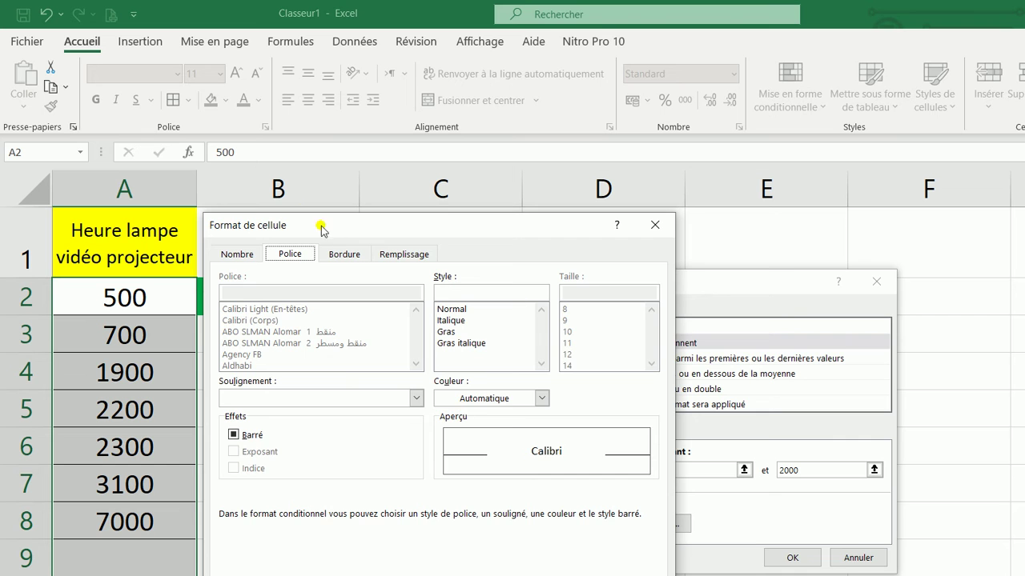
{"action": "key", "text": "ctrl+Tab"}
{"action": "key", "text": "ctrl+Tab"}
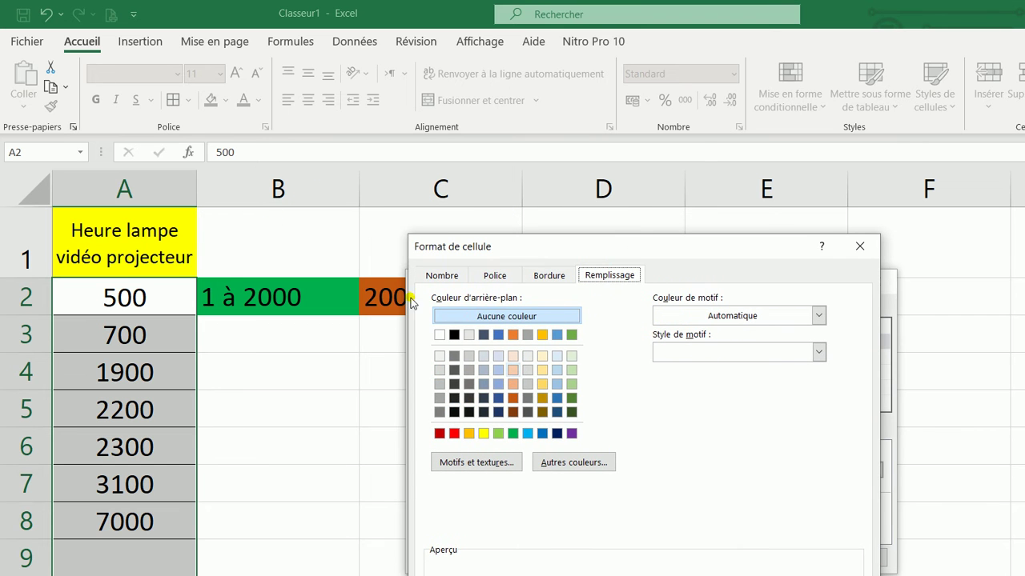
{"action": "key", "text": "Tab"}
{"action": "key", "text": "space"}
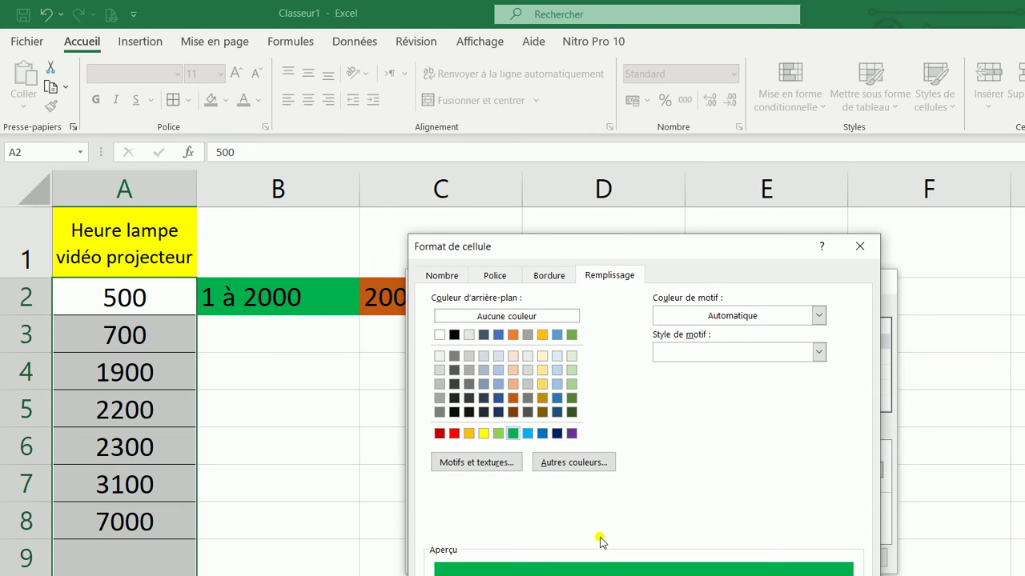
{"action": "key", "text": "Return"}
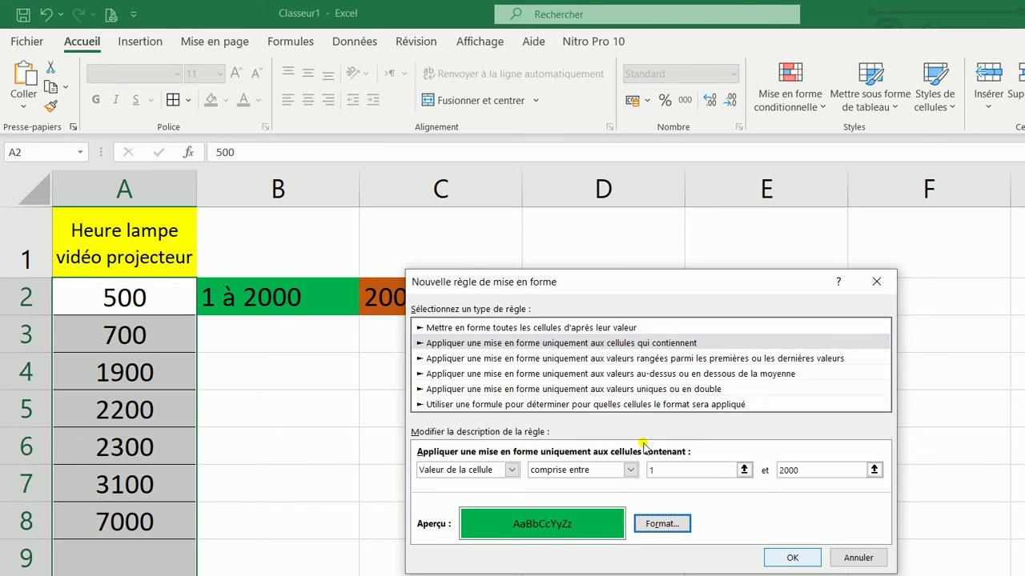
{"action": "key", "text": "Return"}
{"action": "left_click_drag", "start_coordinate": [116, 240], "coordinate": [80, 473]}
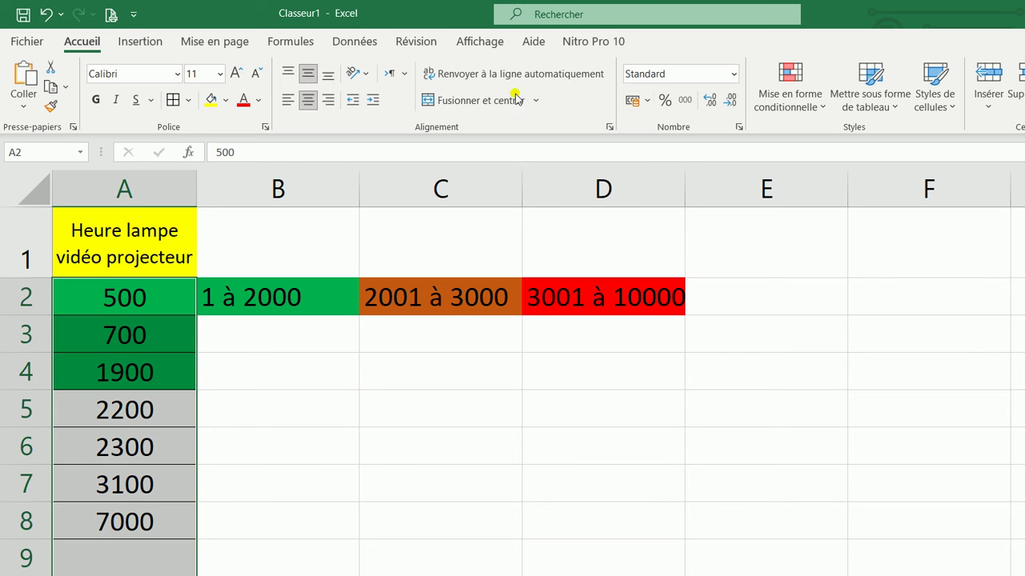
Add a rule filling values between 2001 and 3000 with brown, so 2200 and 2300 turn brown.
{"action": "left_click", "coordinate": [790, 88]}
{"action": "key", "text": "Down"}
{"action": "key", "text": "Down"}
{"action": "key", "text": "Down"}
{"action": "key", "text": "Down"}
{"action": "key", "text": "Down"}
{"action": "key", "text": "Down"}
{"action": "key", "text": "Return"}
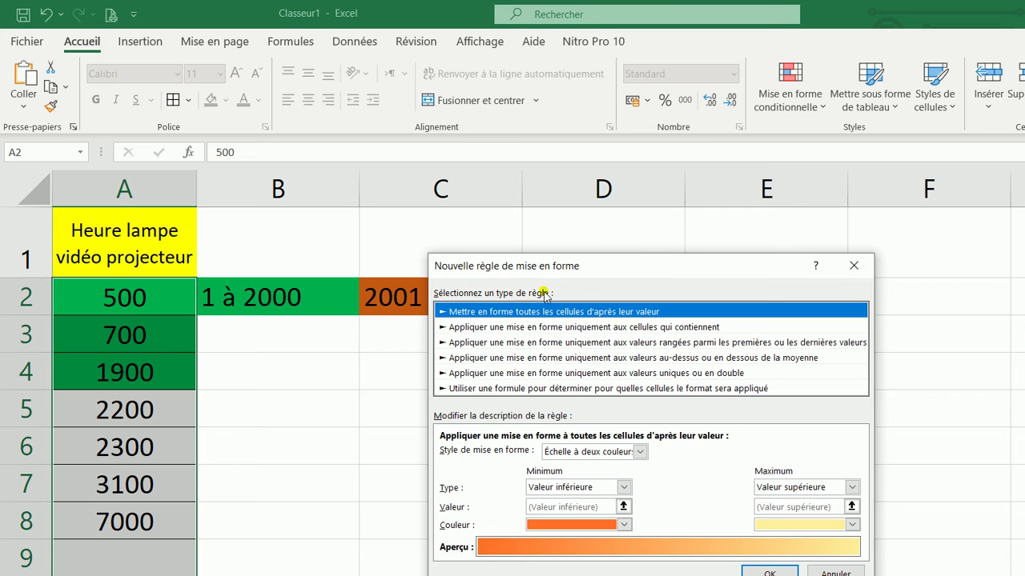
{"action": "key", "text": "Down"}
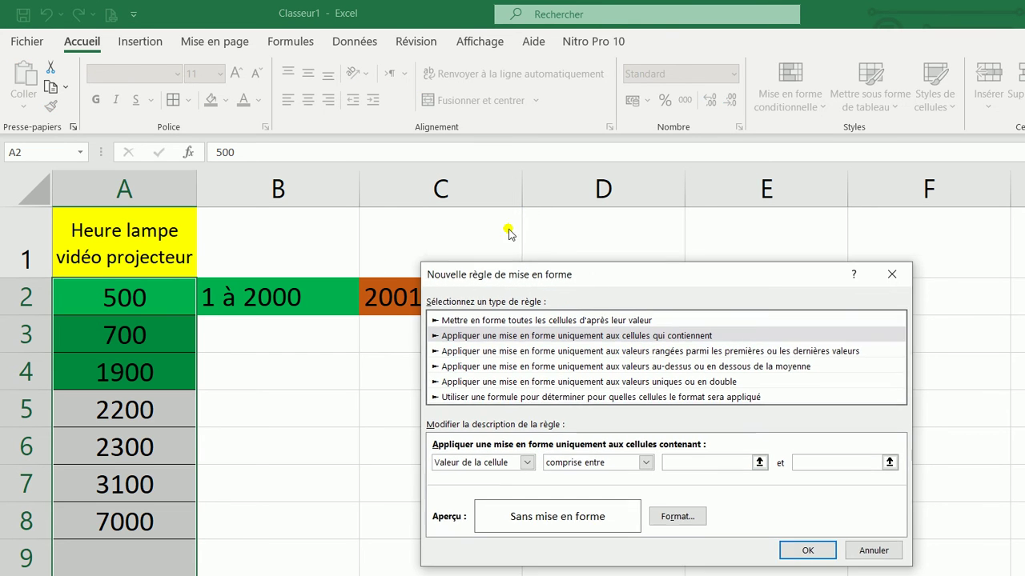
{"action": "left_click_drag", "start_coordinate": [513, 266], "coordinate": [337, 250]}
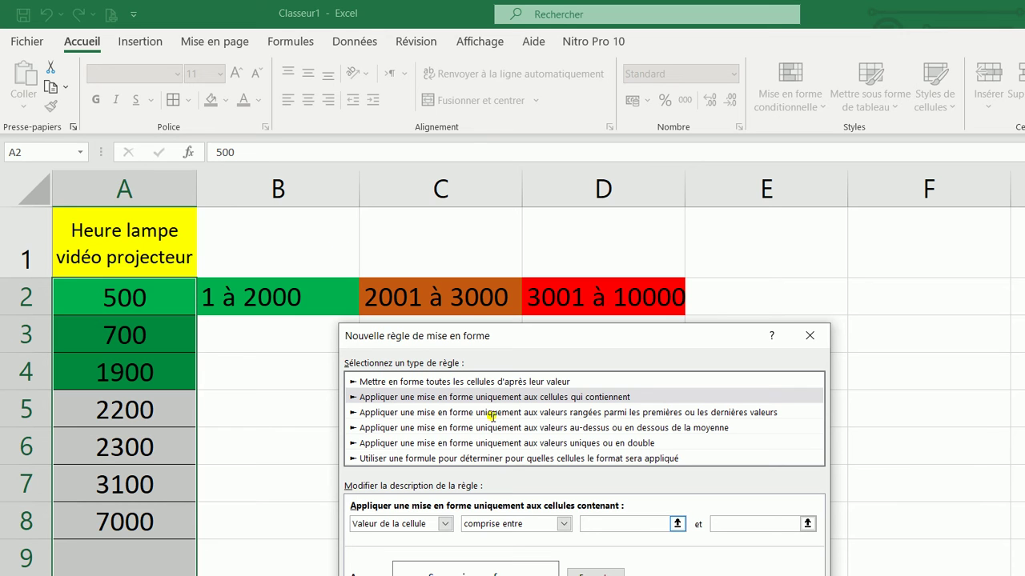
{"action": "type", "text": "2001"}
{"action": "key", "text": "Tab"}
{"action": "key", "text": "Tab"}
{"action": "key", "text": "Return"}
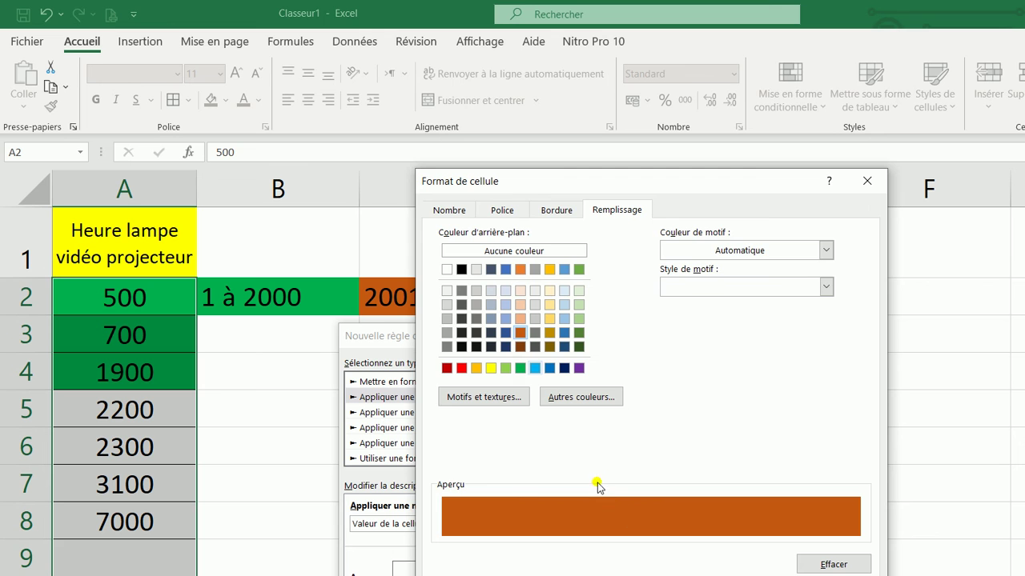
{"action": "key", "text": "Return"}
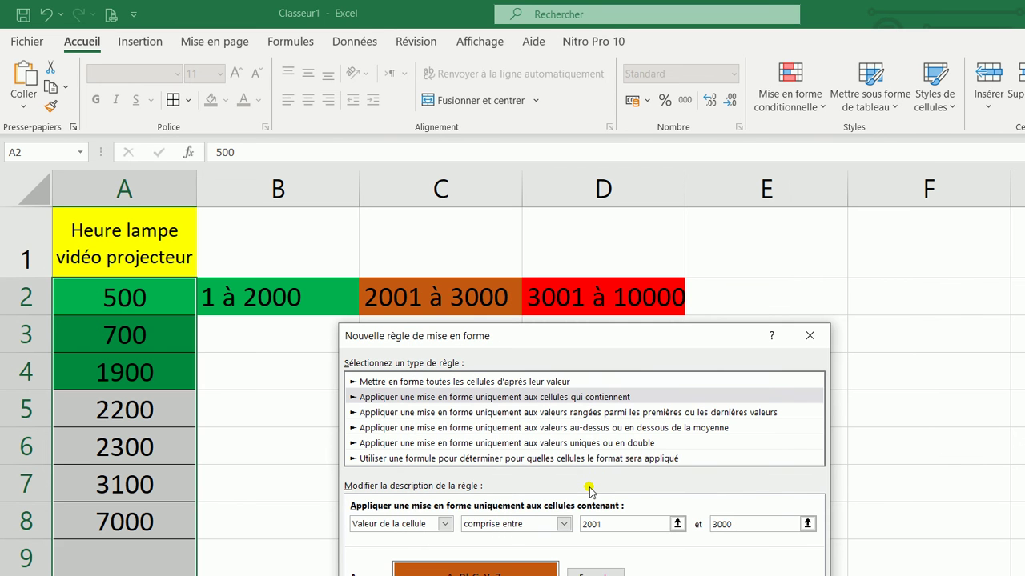
{"action": "key", "text": "Return"}
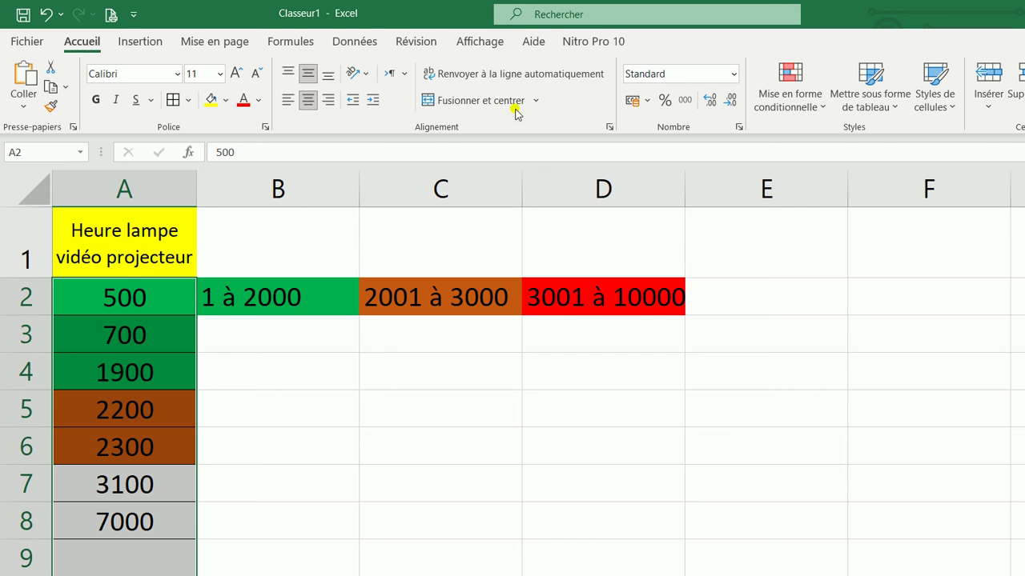
Add a rule filling values between 3001 and 10000 red, then select empty cell A9.
{"action": "left_click", "coordinate": [790, 84]}
{"action": "key", "text": "Down"}
{"action": "key", "text": "Down"}
{"action": "key", "text": "Down"}
{"action": "key", "text": "Down"}
{"action": "key", "text": "Return"}
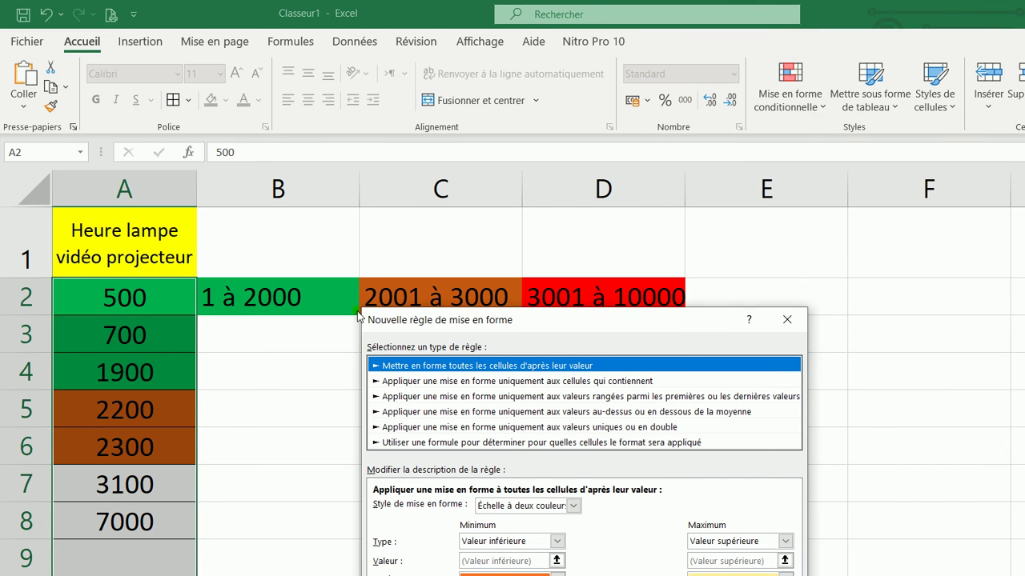
{"action": "key", "text": "Down"}
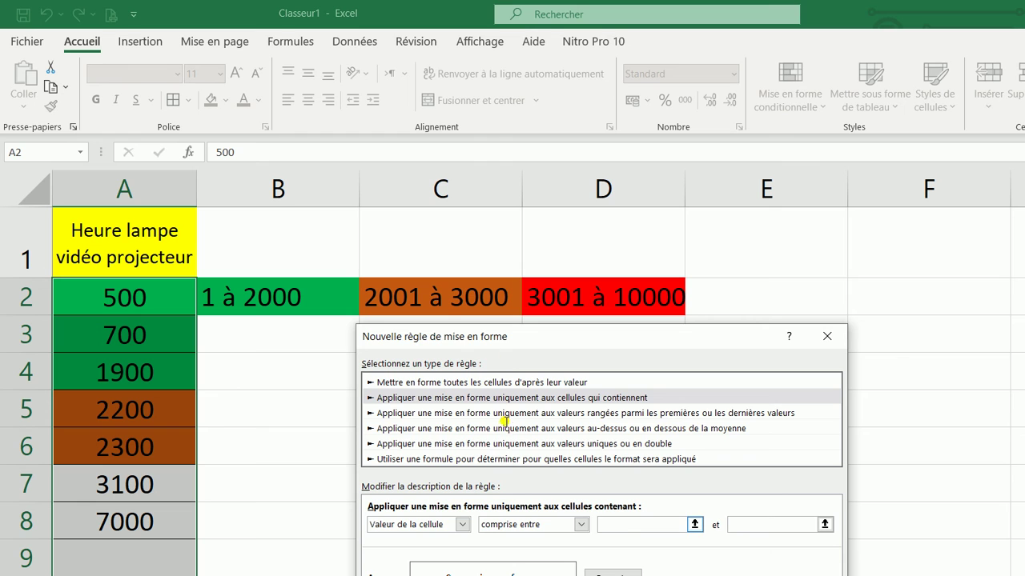
{"action": "key", "text": "Tab"}
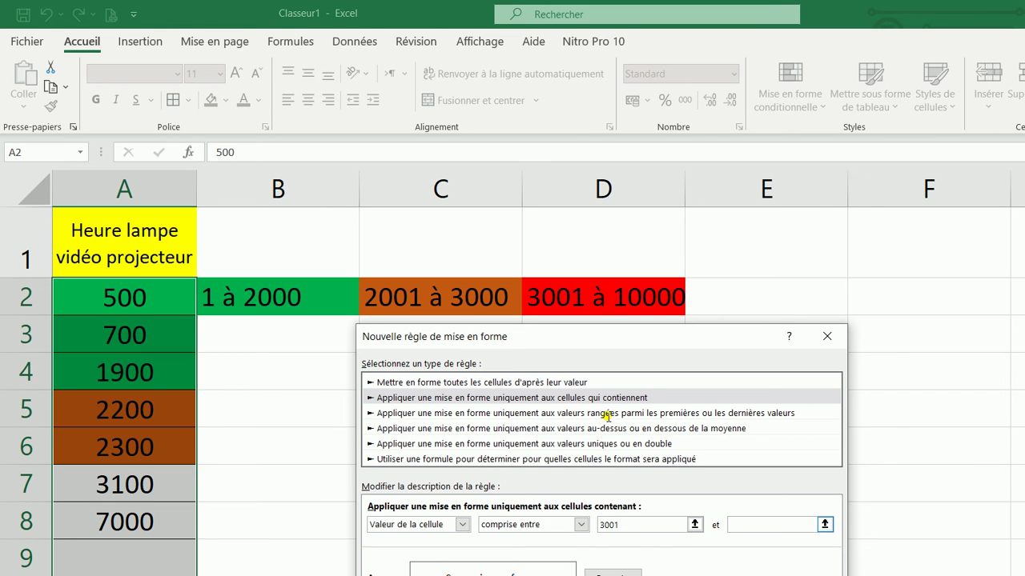
{"action": "type", "text": "10000"}
{"action": "key", "text": "Tab"}
{"action": "key", "text": "Return"}
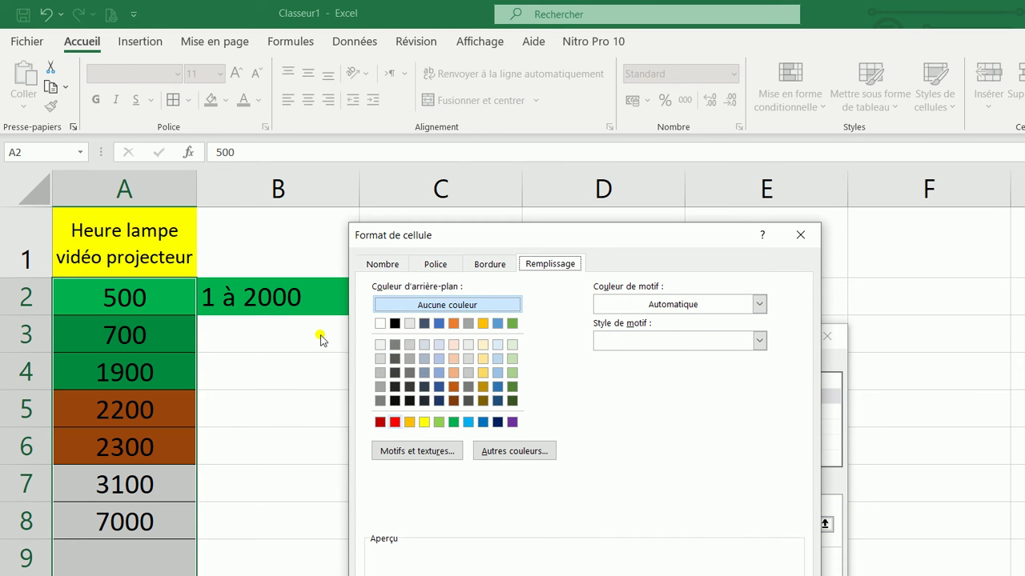
{"action": "key", "text": "space"}
{"action": "key", "text": "Return"}
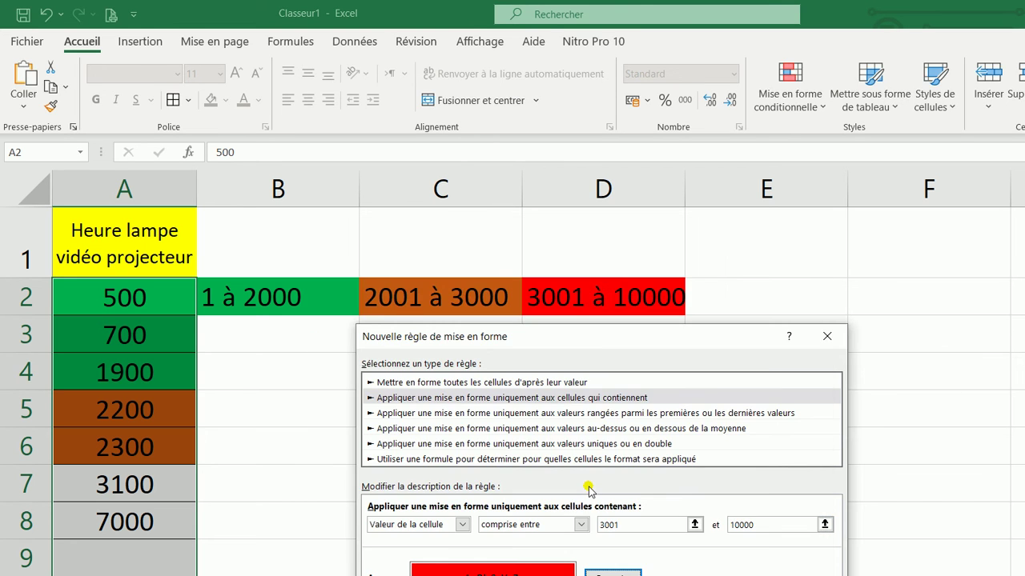
{"action": "key", "text": "Return"}
{"action": "left_click", "coordinate": [222, 387]}
{"action": "left_click", "coordinate": [137, 450]}
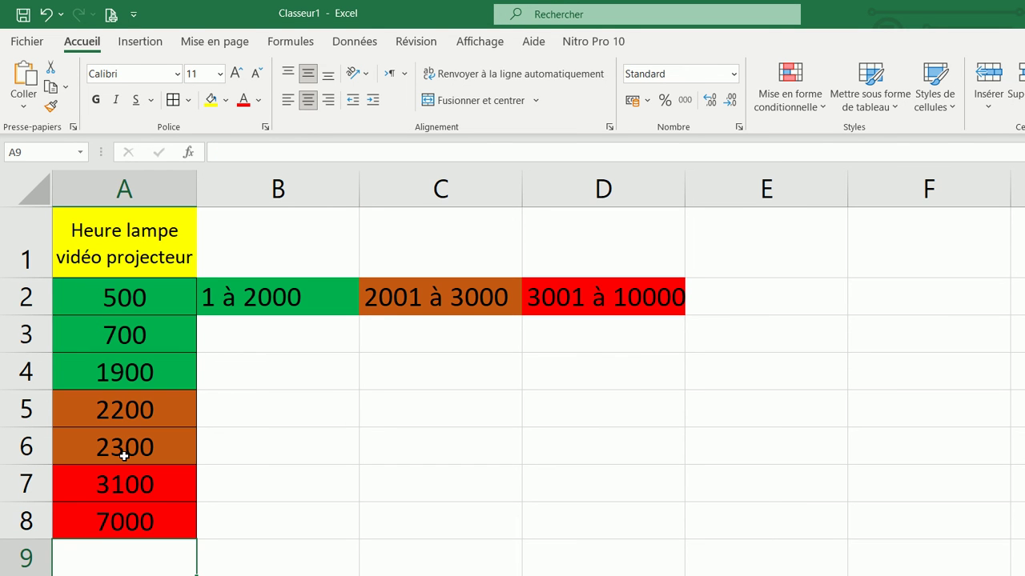
Enter test values 1 in A9 and 2700 in A10 to check the colour rules.
{"action": "type", "text": "1"}
{"action": "key", "text": "Return"}
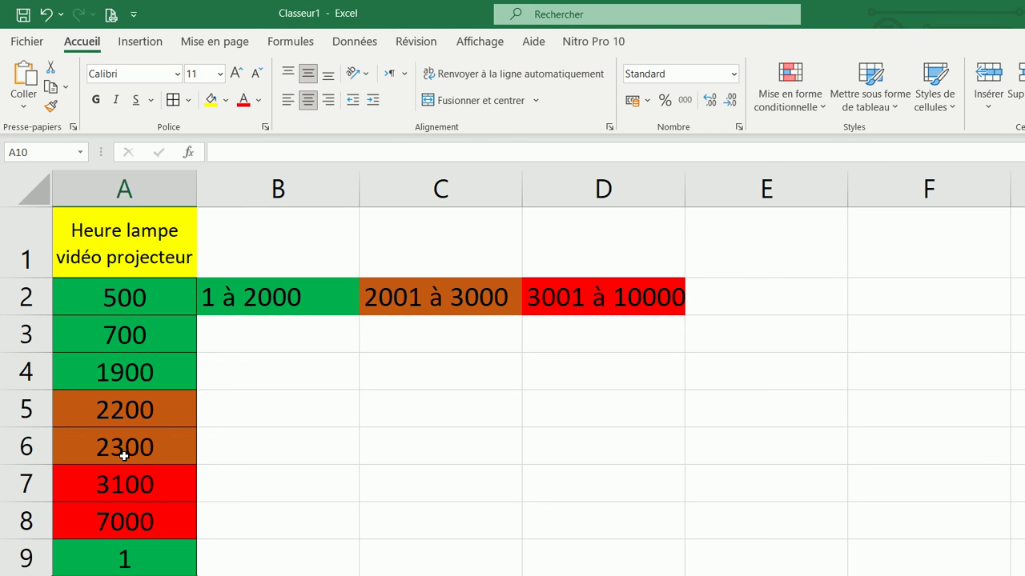
{"action": "type", "text": "2700"}
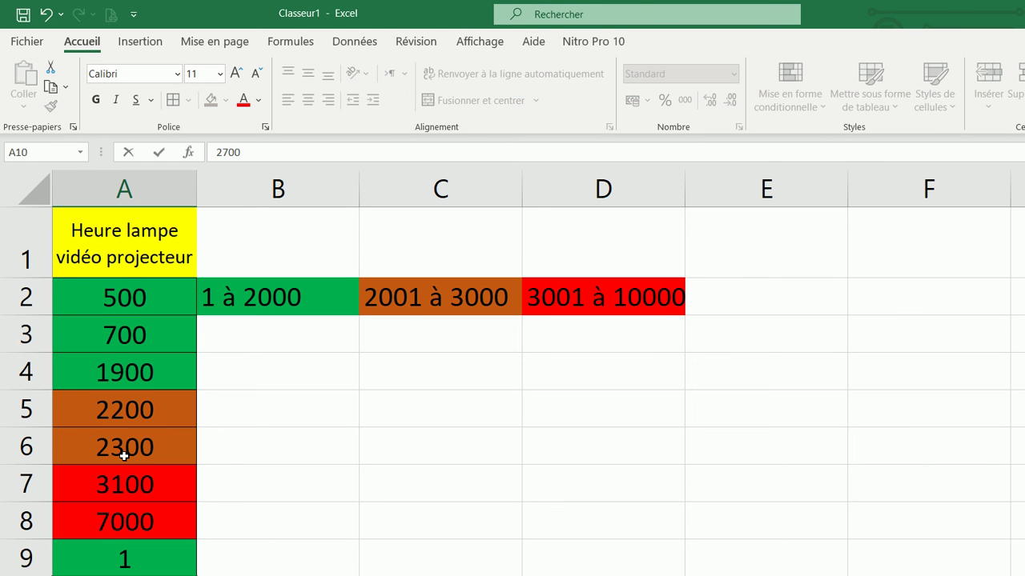
{"action": "key", "text": "Return"}
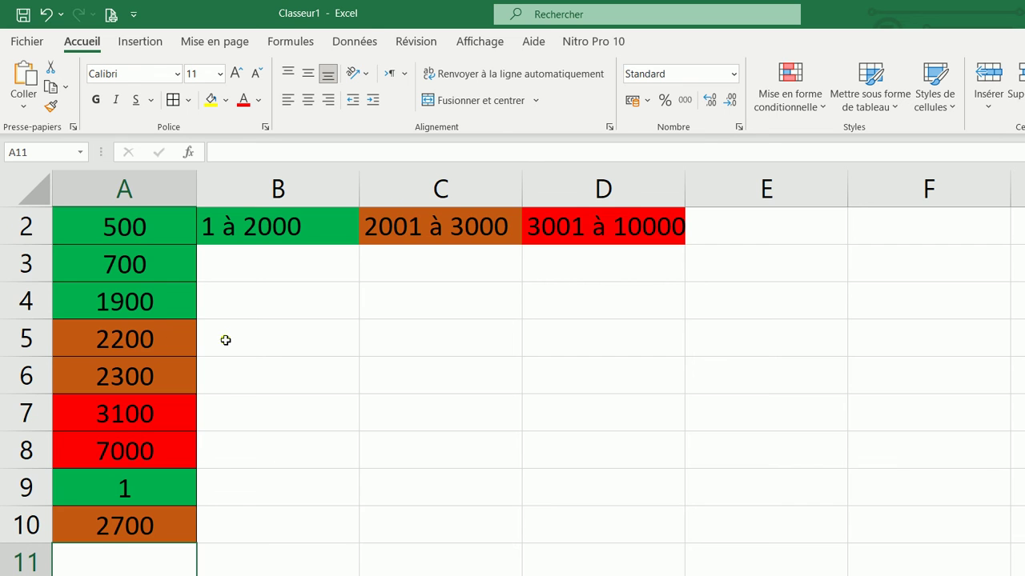
{"action": "scroll", "coordinate": [370, 225], "scroll_direction": "up", "scroll_amount": 1}
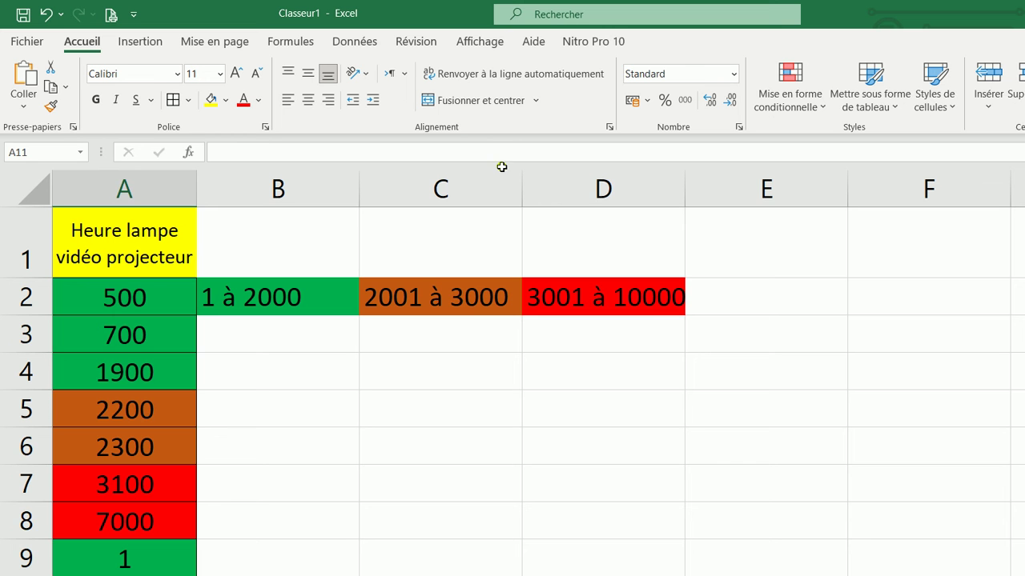
In the rules manager, set the red rule to apply to =$A$2:$A$20.
{"action": "mouse_move", "coordinate": [132, 282]}
{"action": "left_mouse_down"}
{"action": "mouse_move", "coordinate": [116, 455]}
{"action": "mouse_move", "coordinate": [160, 450]}
{"action": "left_mouse_up"}
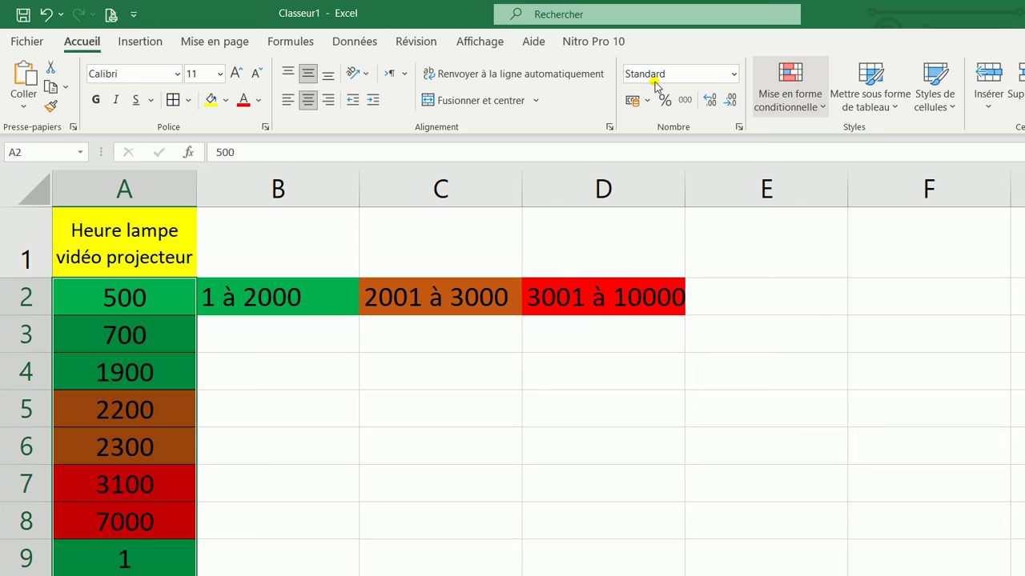
{"action": "left_click", "coordinate": [790, 88]}
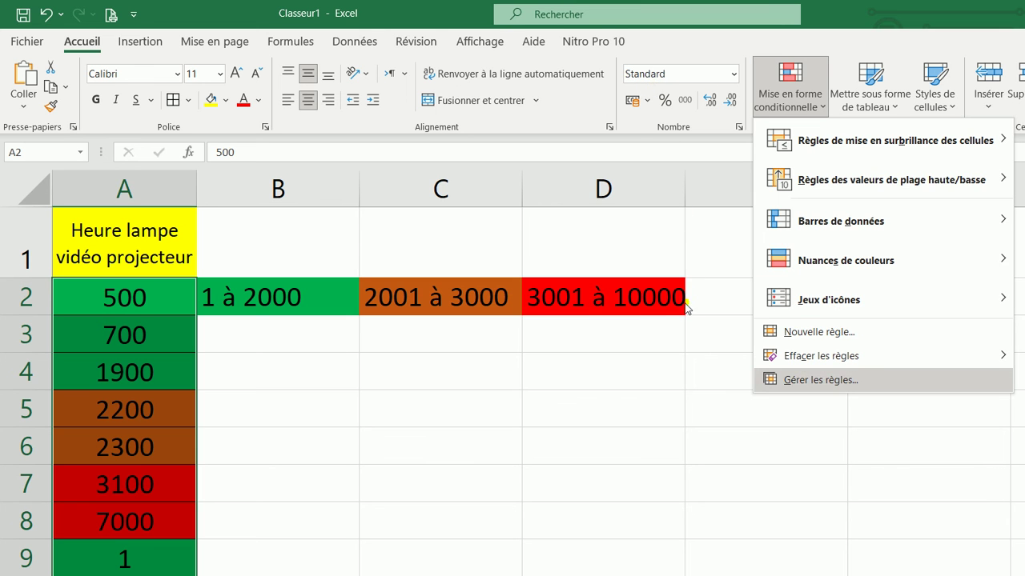
{"action": "key", "text": "Return"}
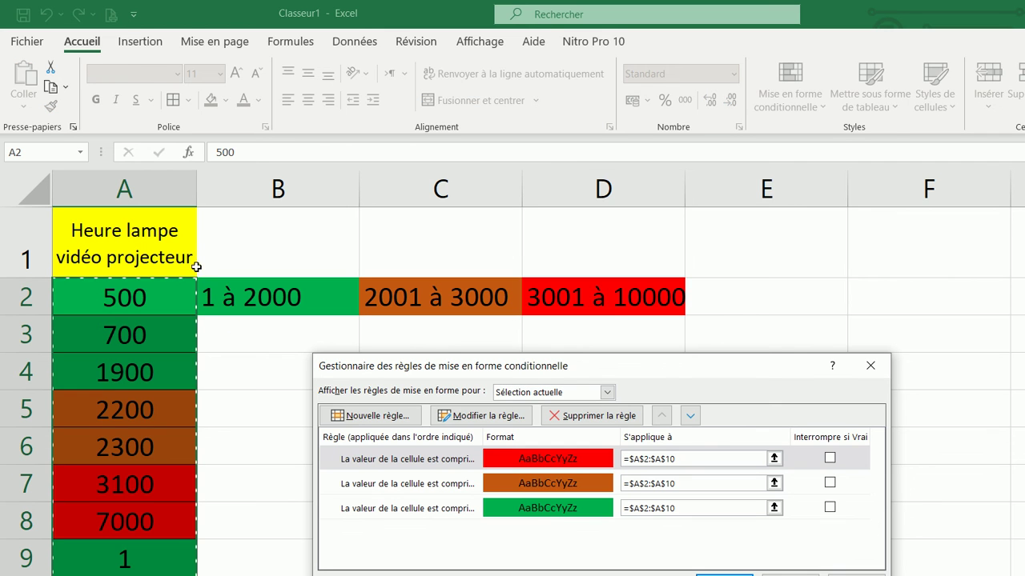
{"action": "scroll", "coordinate": [96, 410], "scroll_direction": "down", "scroll_amount": 1}
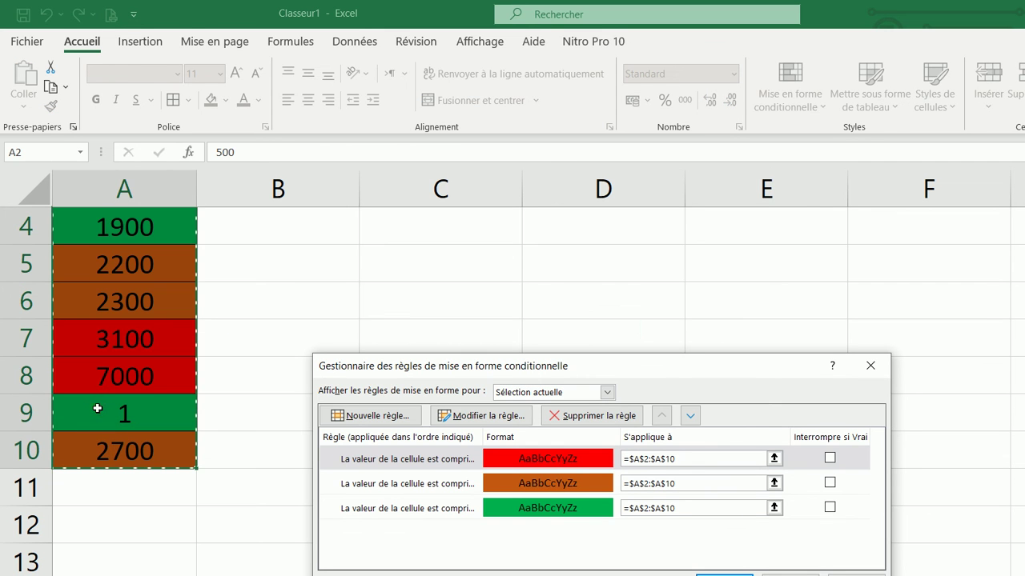
{"action": "key", "text": "shift+Left"}
{"action": "key", "text": "shift+Left"}
{"action": "key", "text": "shift+Left"}
{"action": "key", "text": "shift+Left"}
{"action": "key", "text": "shift+Left"}
{"action": "key", "text": "shift+Left"}
{"action": "key", "text": "BackSpace"}
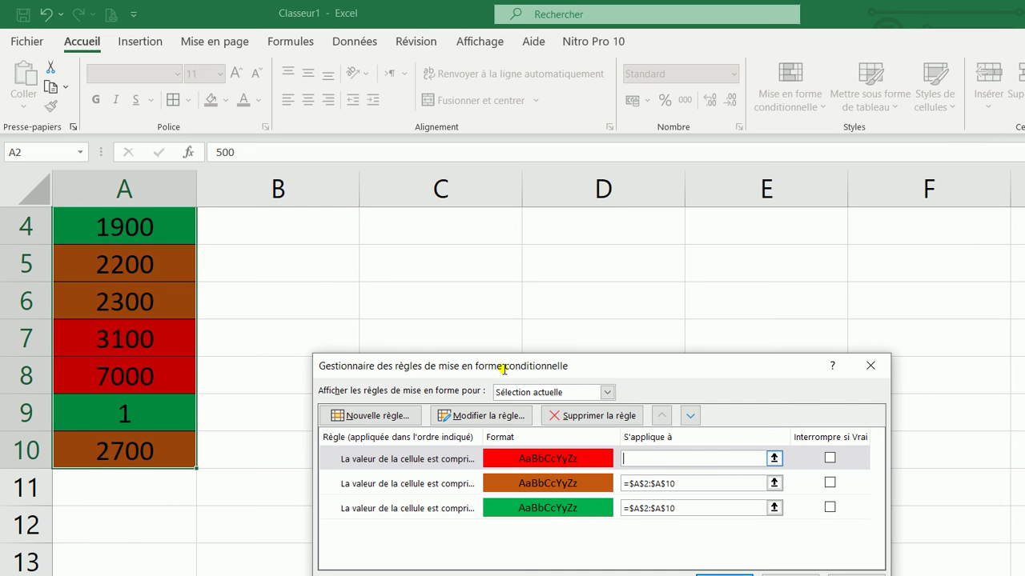
{"action": "scroll", "coordinate": [148, 299], "scroll_direction": "up", "scroll_amount": 1}
{"action": "left_click_drag", "start_coordinate": [112, 298], "coordinate": [98, 497]}
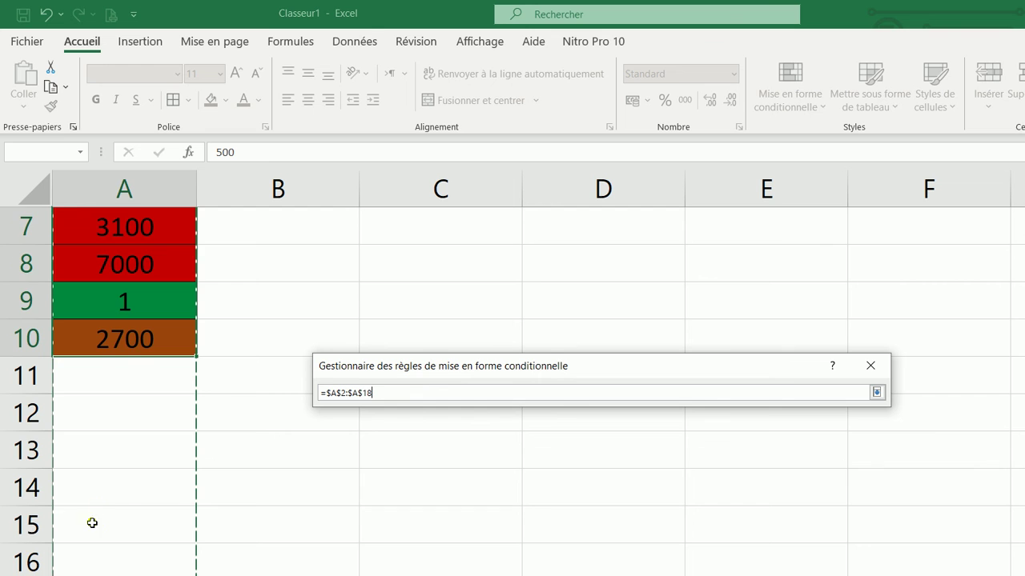
{"action": "left_click_drag", "start_coordinate": [98, 497], "coordinate": [104, 447]}
Extend the brown and green rules to =$A$2:$A$20 too and apply the changes.
{"action": "scroll", "coordinate": [233, 339], "scroll_direction": "up", "scroll_amount": 1}
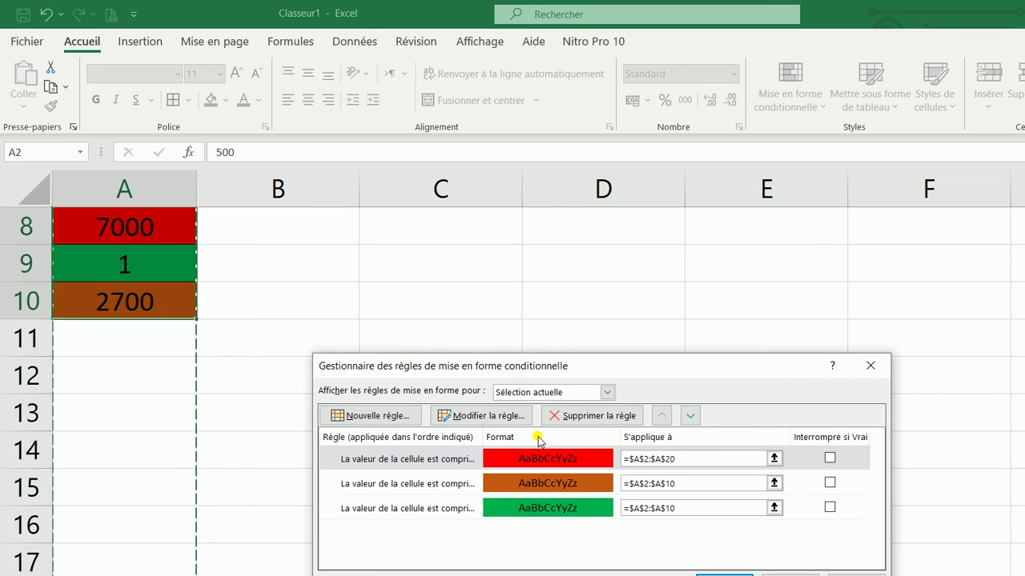
{"action": "scroll", "coordinate": [233, 339], "scroll_direction": "up", "scroll_amount": 2}
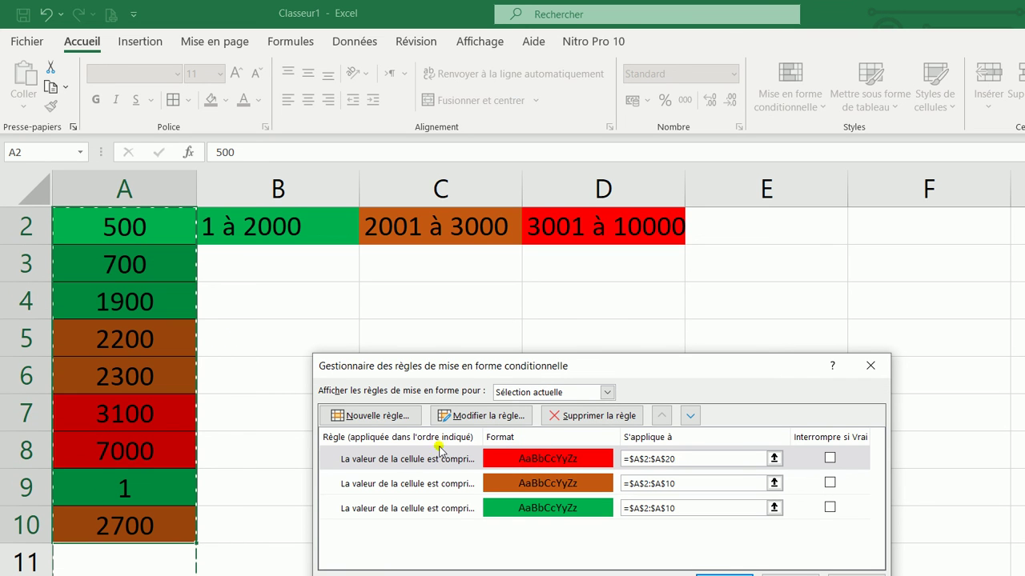
{"action": "key", "text": "shift+Tab"}
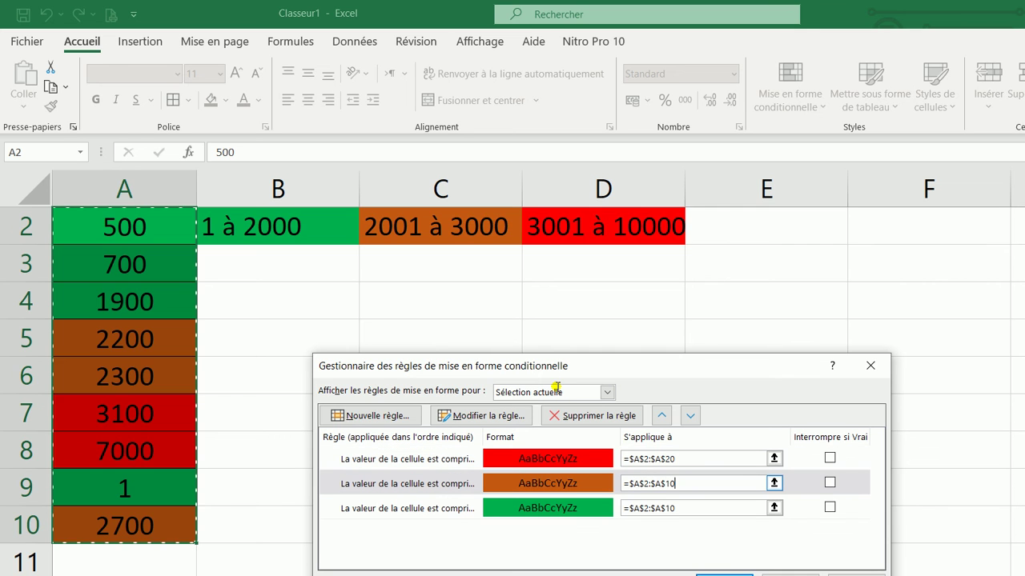
{"action": "scroll", "coordinate": [201, 317], "scroll_direction": "up", "scroll_amount": 1}
{"action": "left_click_drag", "start_coordinate": [119, 298], "coordinate": [95, 539]}
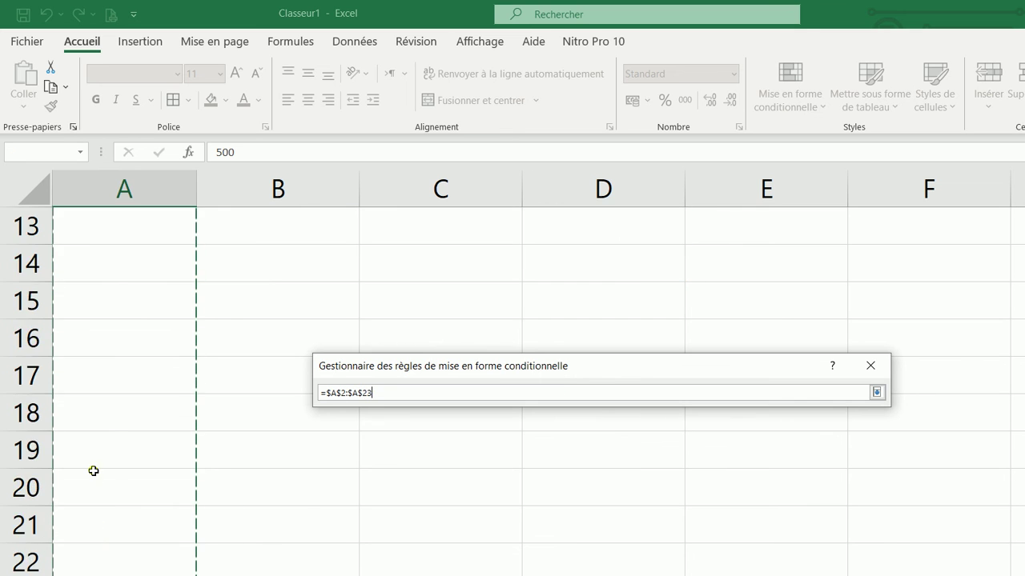
{"action": "left_click_drag", "start_coordinate": [94, 538], "coordinate": [105, 405]}
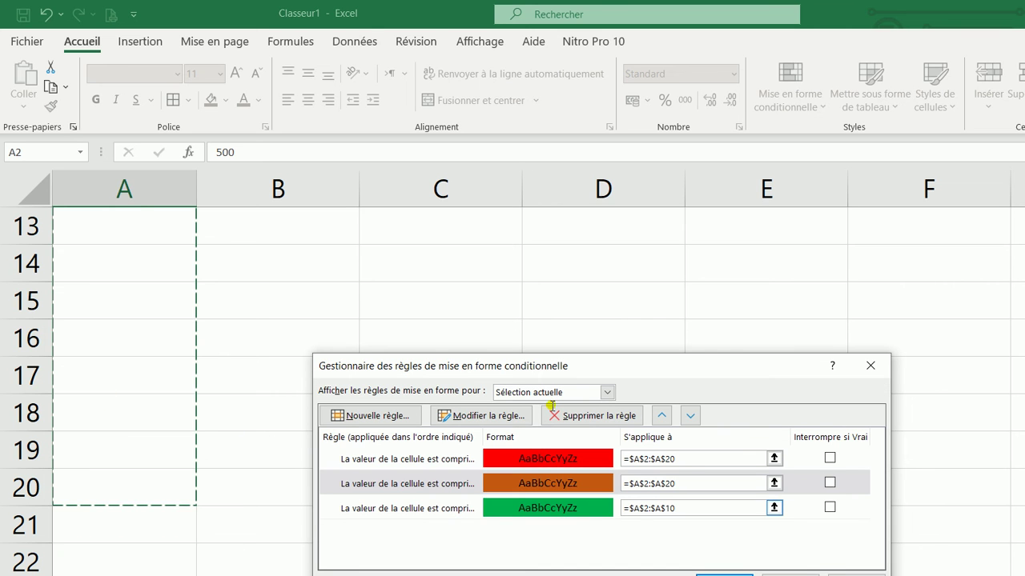
{"action": "key", "text": "Down"}
{"action": "scroll", "coordinate": [135, 324], "scroll_direction": "up", "scroll_amount": 1}
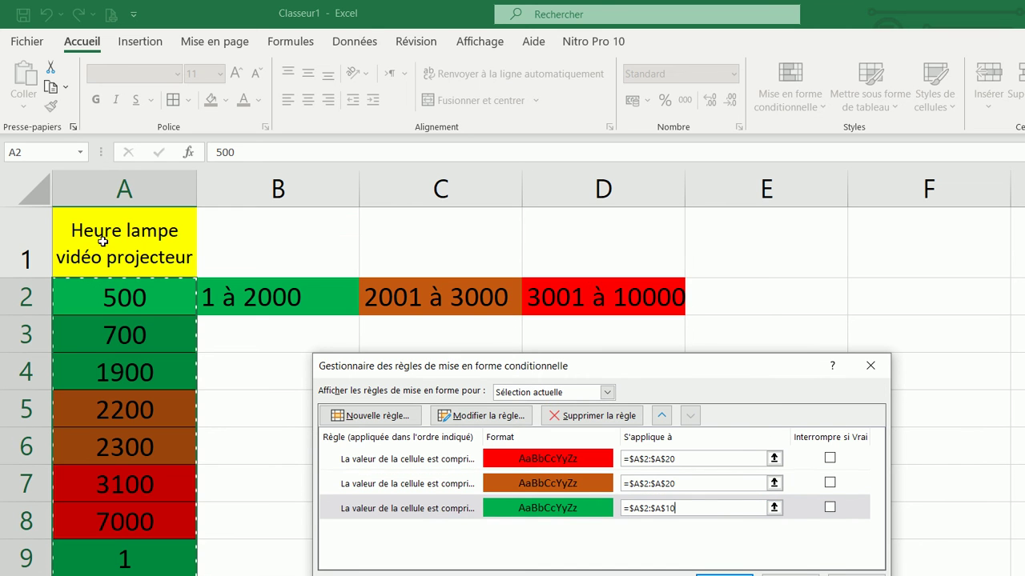
{"action": "left_click_drag", "start_coordinate": [103, 296], "coordinate": [94, 546]}
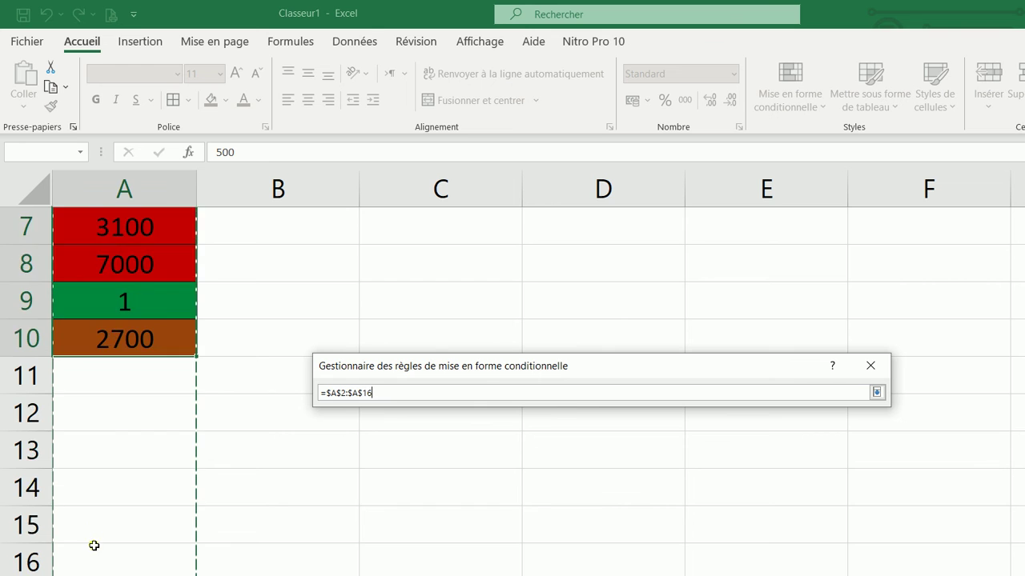
{"action": "left_click_drag", "start_coordinate": [94, 546], "coordinate": [105, 445]}
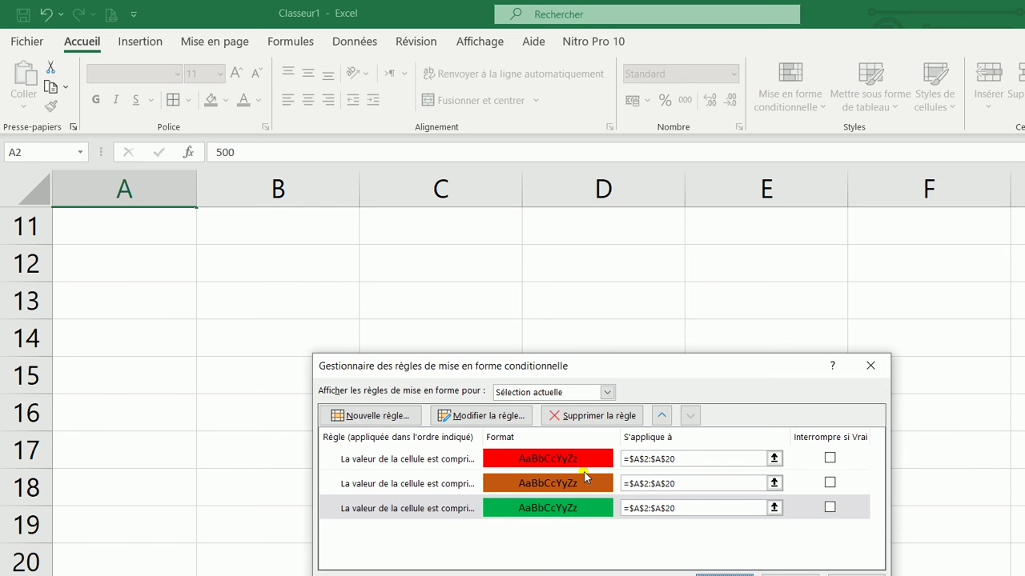
{"action": "key", "text": "Return"}
Enter 200, 500 and 1500 in cells A14 to A16.
{"action": "left_click", "coordinate": [88, 336]}
{"action": "scroll", "coordinate": [108, 286], "scroll_direction": "up", "scroll_amount": 2}
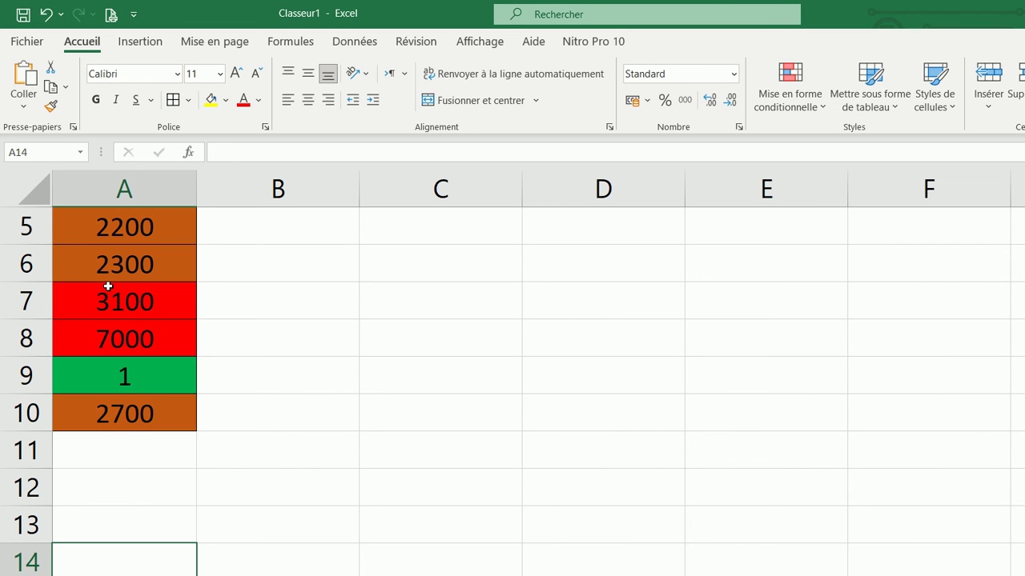
{"action": "type", "text": "200"}
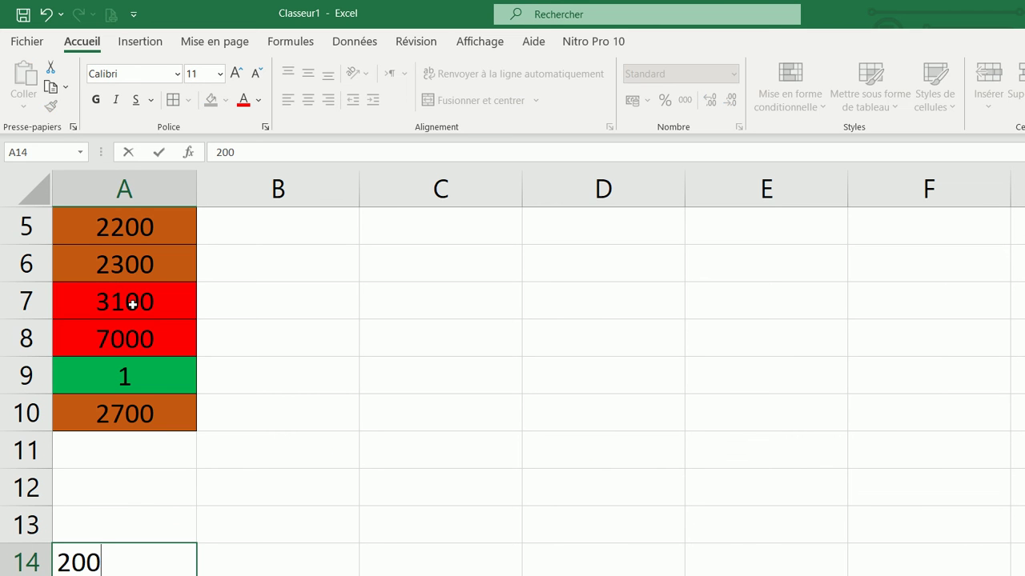
{"action": "key", "text": "Return"}
{"action": "type", "text": "50"}
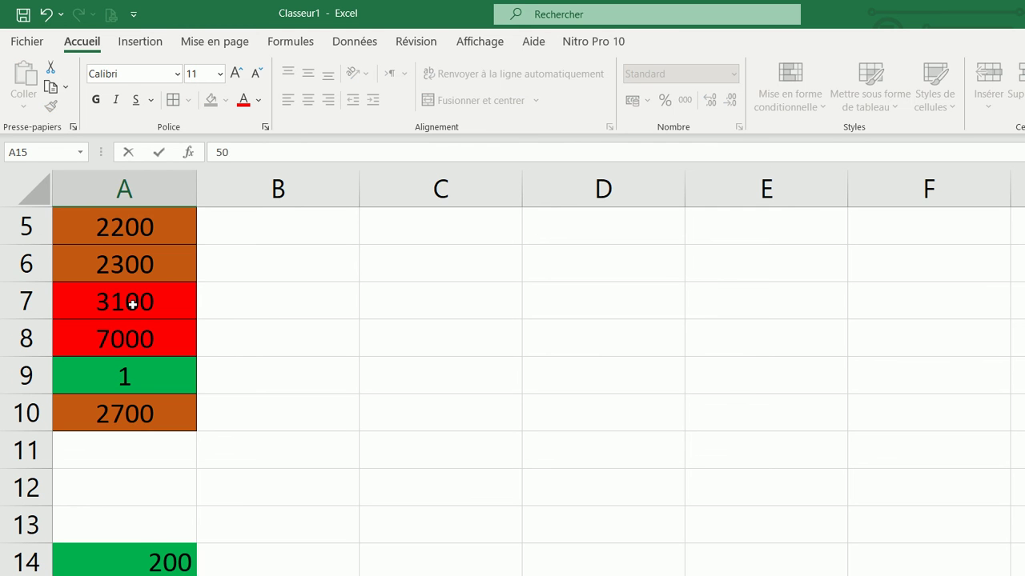
{"action": "type", "text": "0"}
{"action": "key", "text": "Return"}
{"action": "type", "text": "1"}
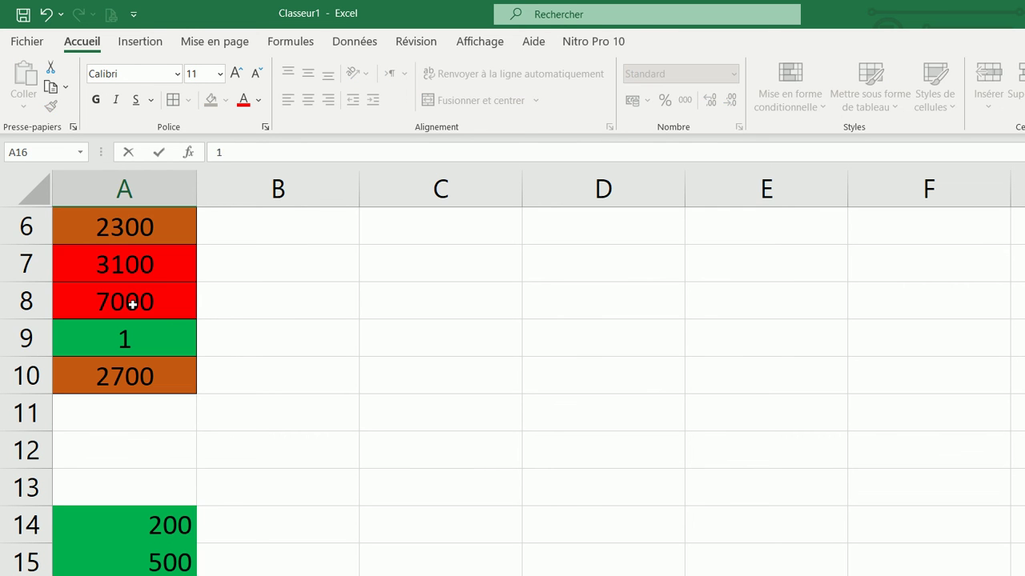
{"action": "type", "text": "50"}
{"action": "key", "text": "Return"}
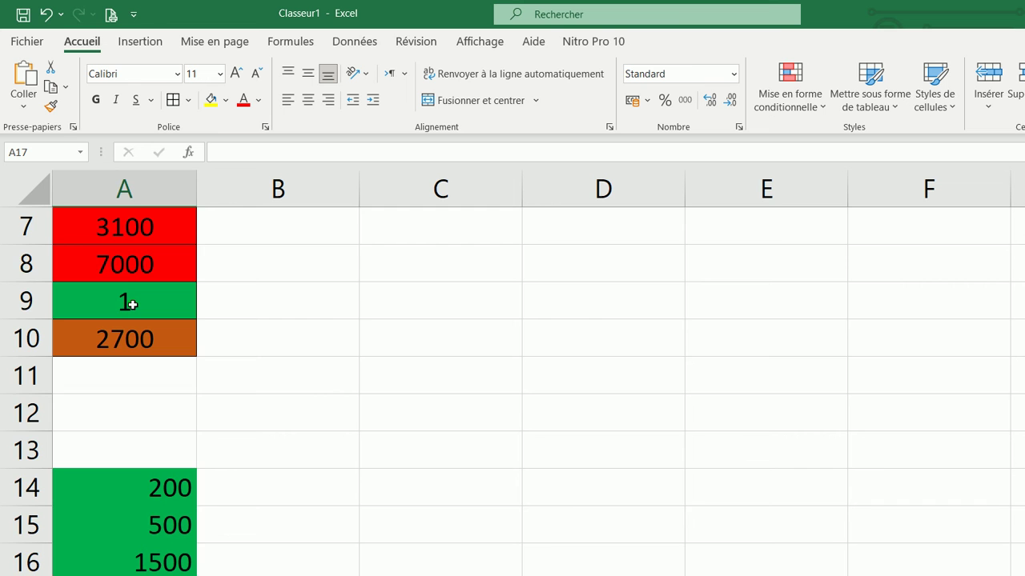
{"action": "scroll", "coordinate": [128, 304], "scroll_direction": "up", "scroll_amount": 2}
{"action": "scroll", "coordinate": [231, 299], "scroll_direction": "down", "scroll_amount": 6}
{"action": "scroll", "coordinate": [194, 310], "scroll_direction": "up", "scroll_amount": 3}
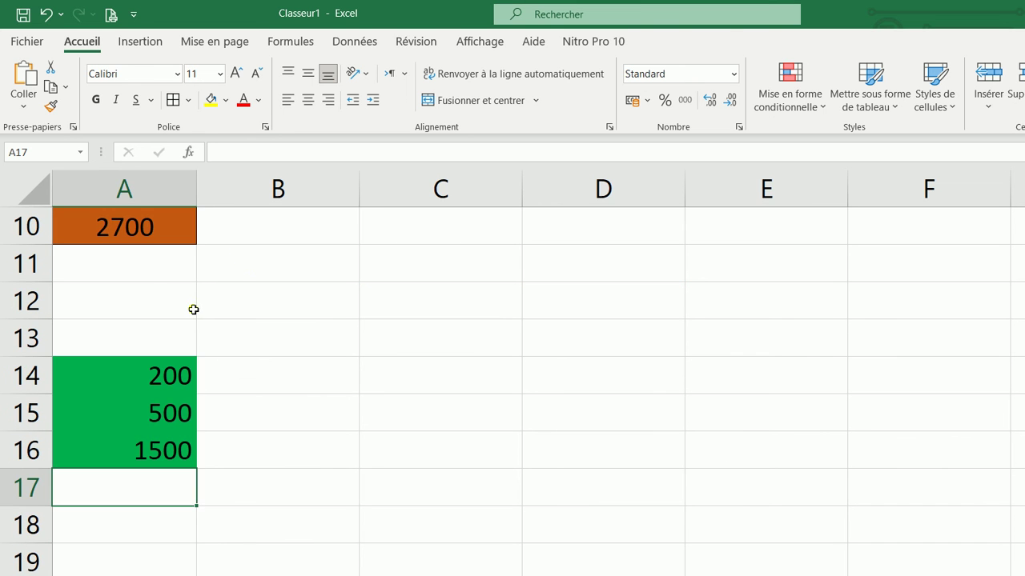
Enter 5000 in A11 and 2800 in A12, which turn red and brown.
{"action": "left_click", "coordinate": [149, 263]}
{"action": "scroll", "coordinate": [115, 435], "scroll_direction": "up", "scroll_amount": 3}
{"action": "scroll", "coordinate": [211, 428], "scroll_direction": "down", "scroll_amount": 1}
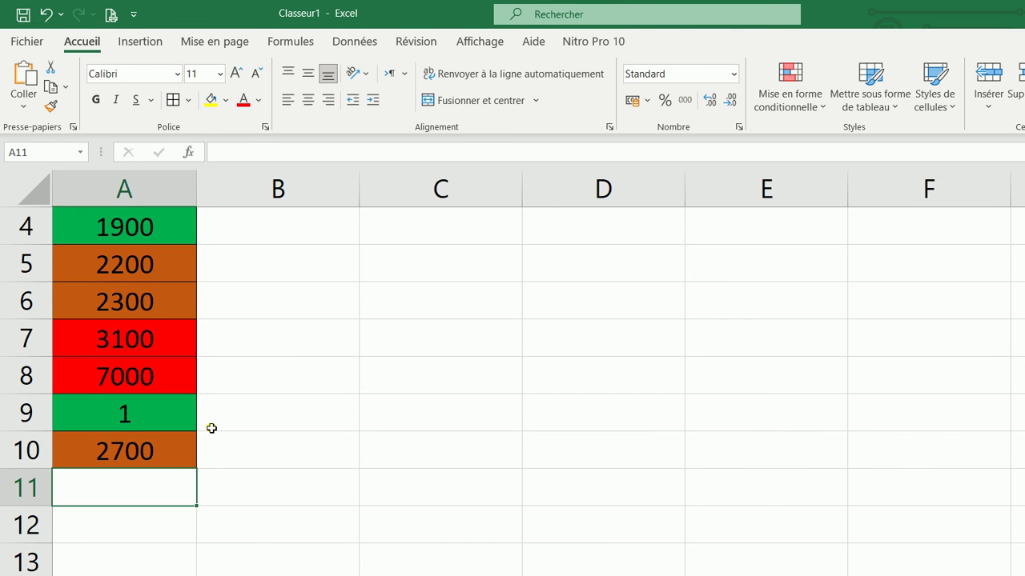
{"action": "type", "text": "5000"}
{"action": "key", "text": "Return"}
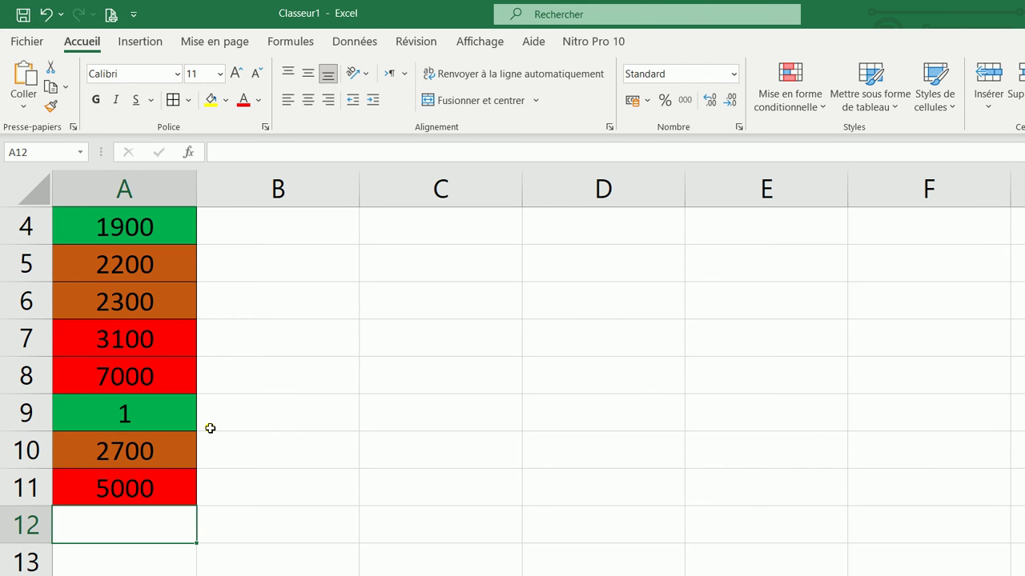
{"action": "scroll", "coordinate": [236, 405], "scroll_direction": "up", "scroll_amount": 1}
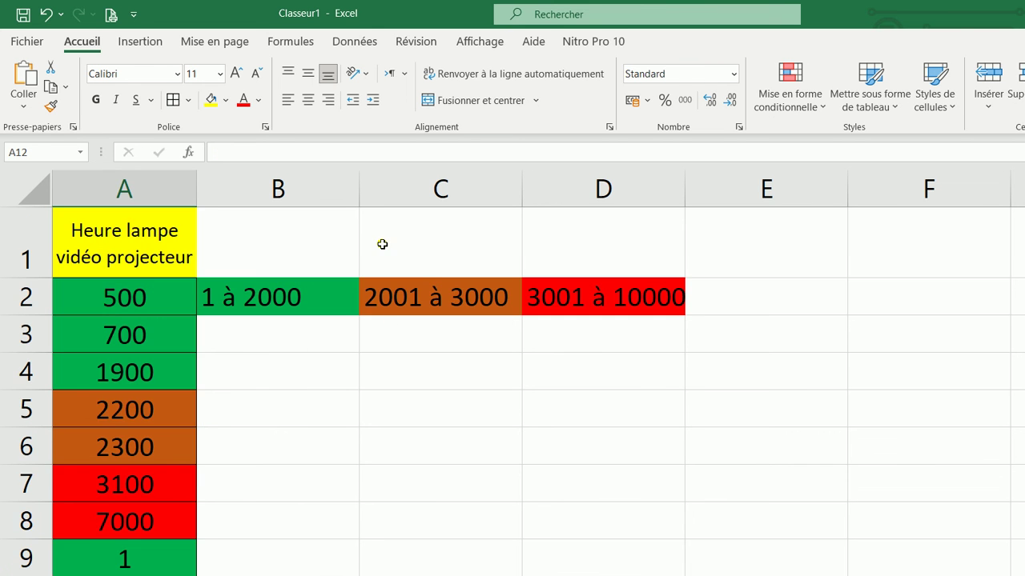
{"action": "scroll", "coordinate": [313, 314], "scroll_direction": "down", "scroll_amount": 2}
{"action": "scroll", "coordinate": [283, 356], "scroll_direction": "down", "scroll_amount": 1}
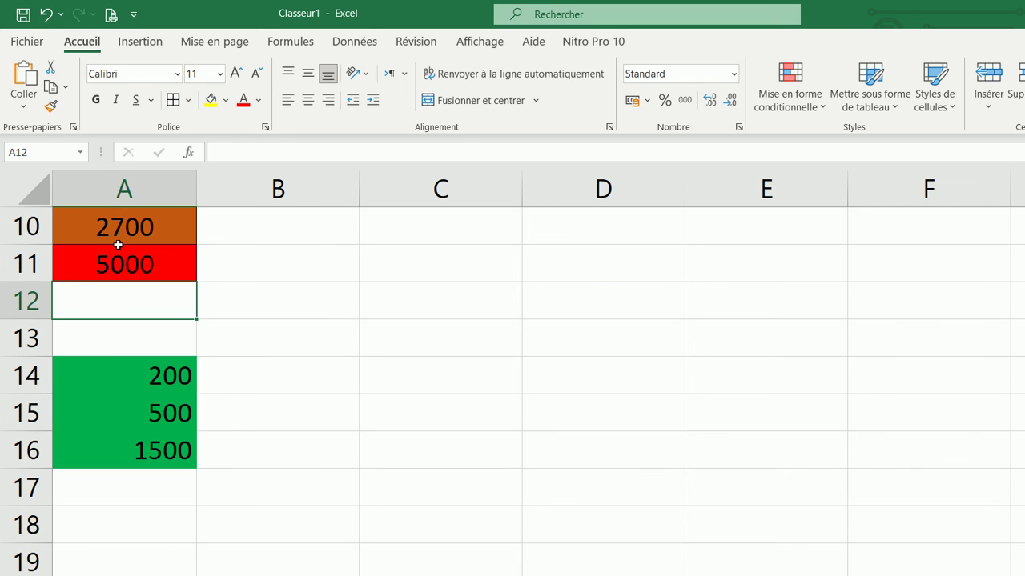
{"action": "type", "text": "2800"}
{"action": "key", "text": "Return"}
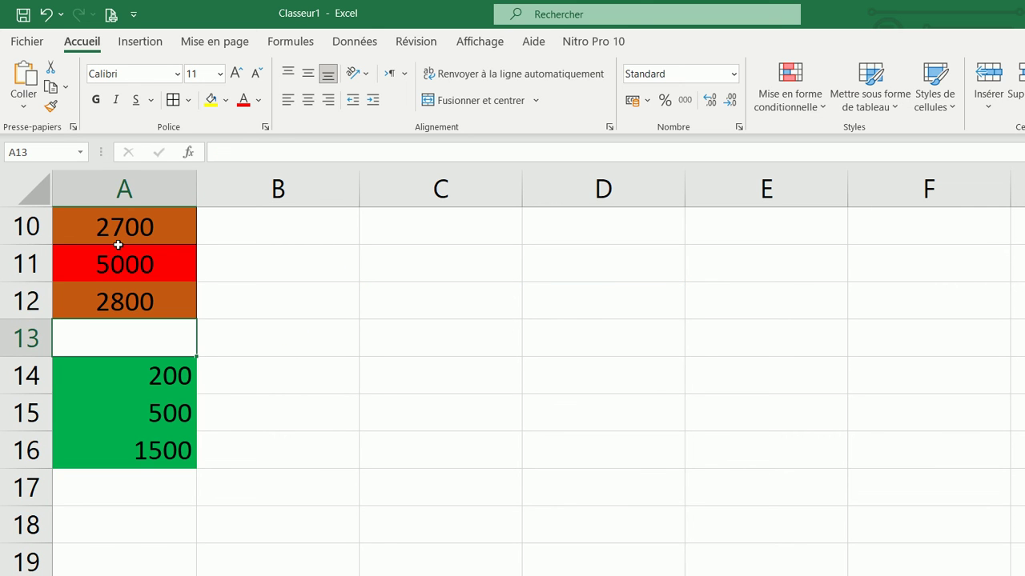